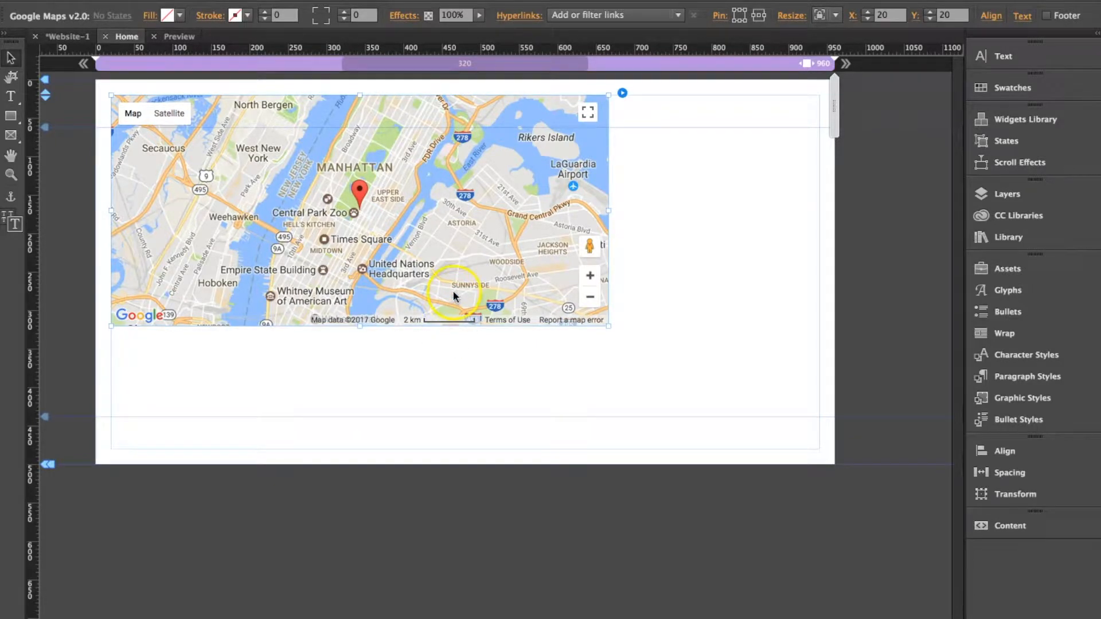
Step: Open the Google Maps widget's options and show its Design settings for a custom map
left_click(622, 93)
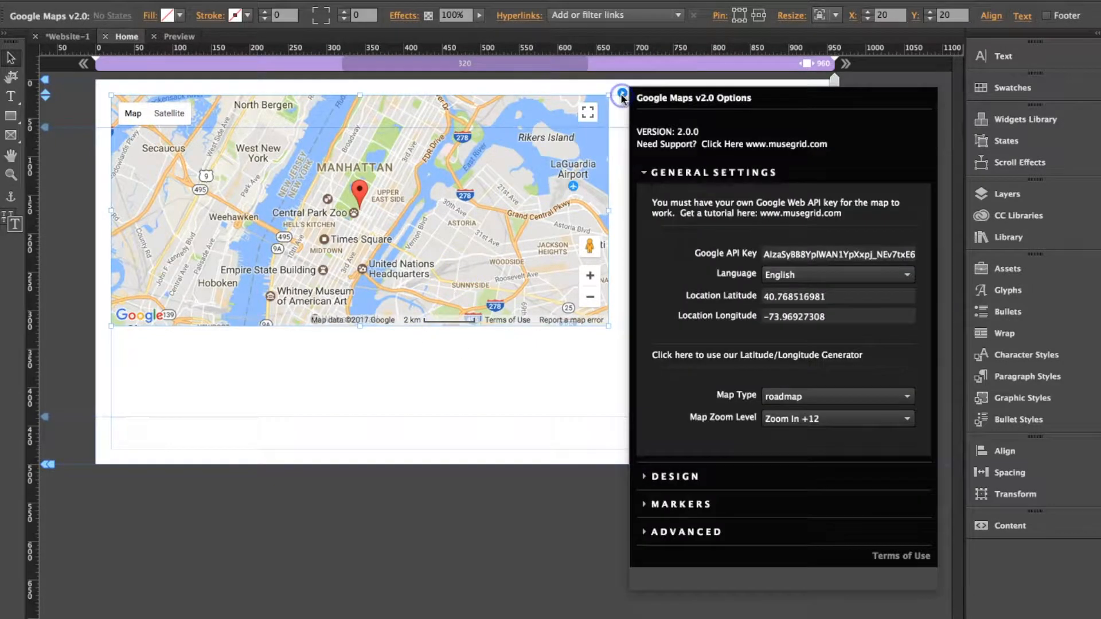
left_click(651, 175)
left_click(648, 200)
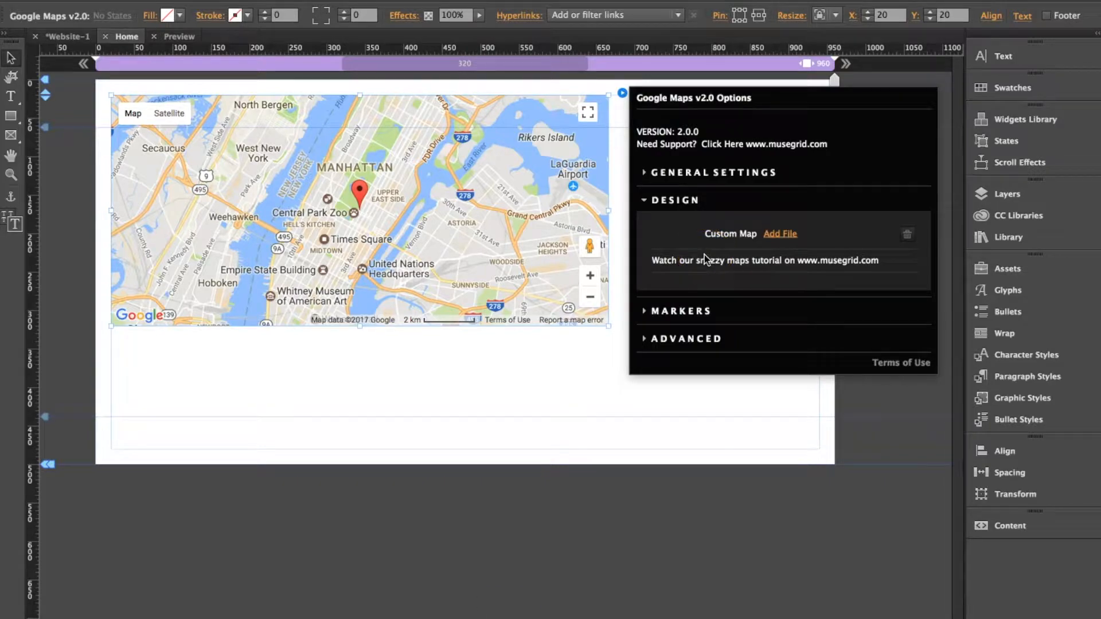
Step: Switch to Snazzy Maps in the browser, open the light dream style from the Explore gallery and copy its JavaScript style array
left_click(554, 615)
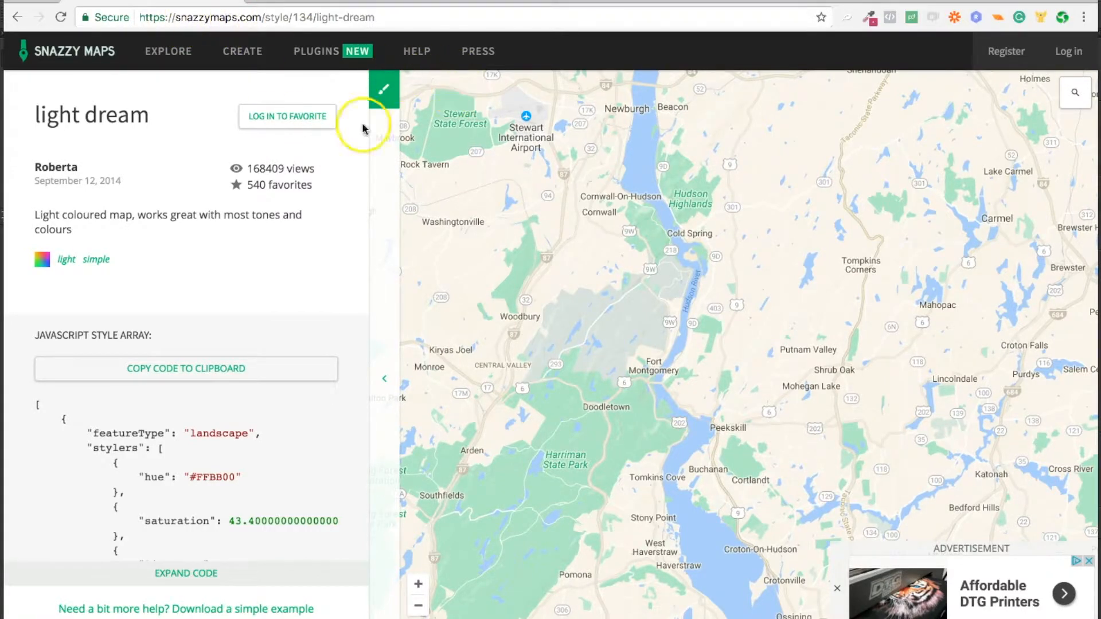
left_click(174, 53)
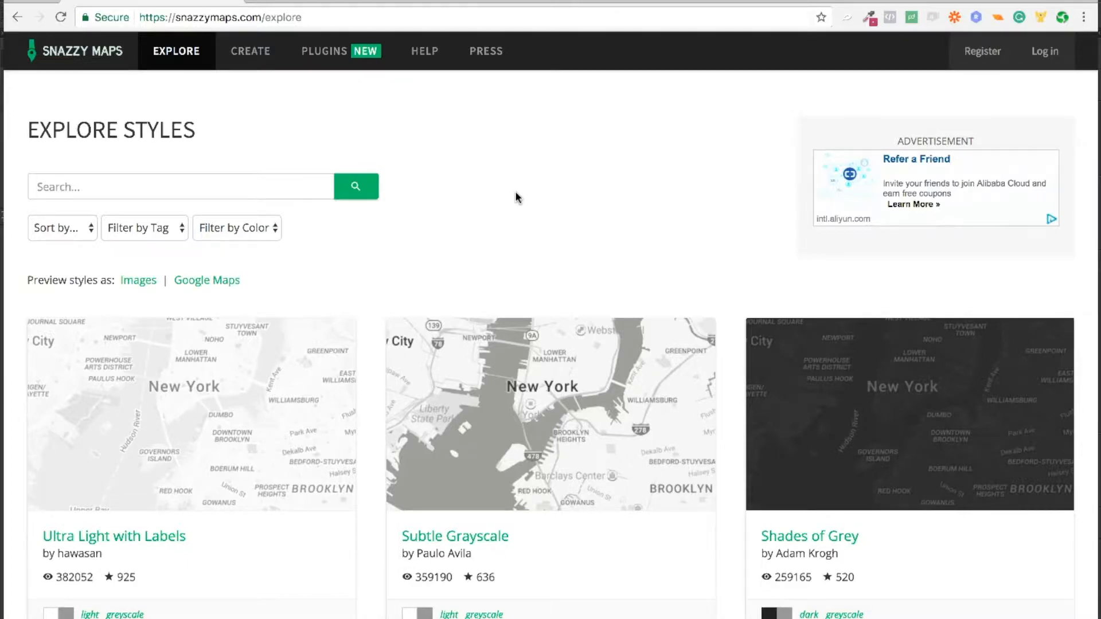
scroll(517, 196, "down", 9)
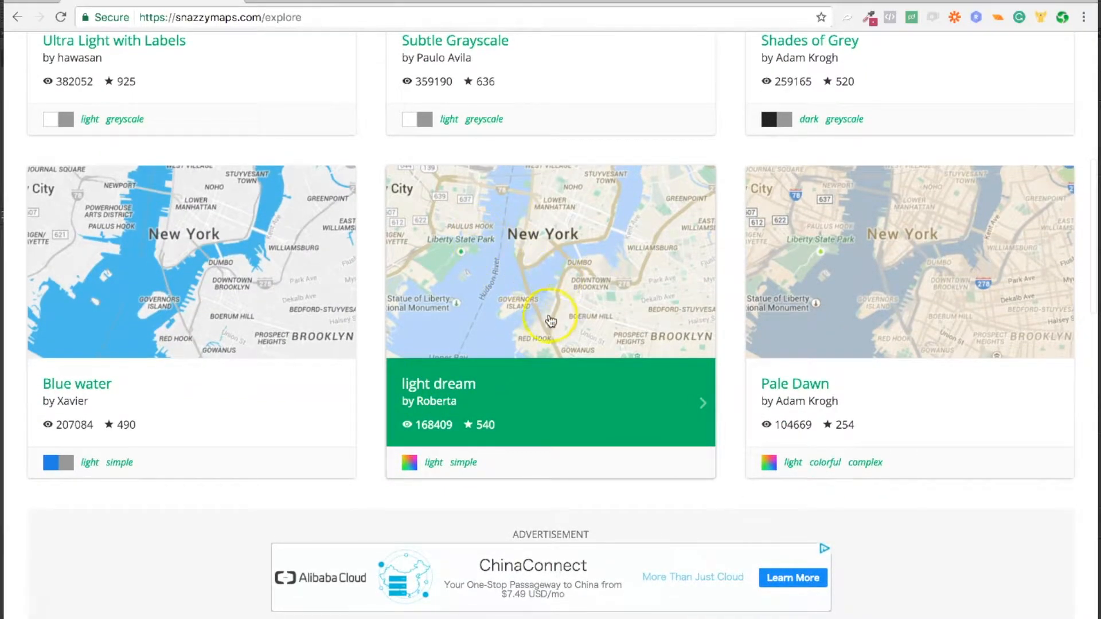
left_click(441, 381)
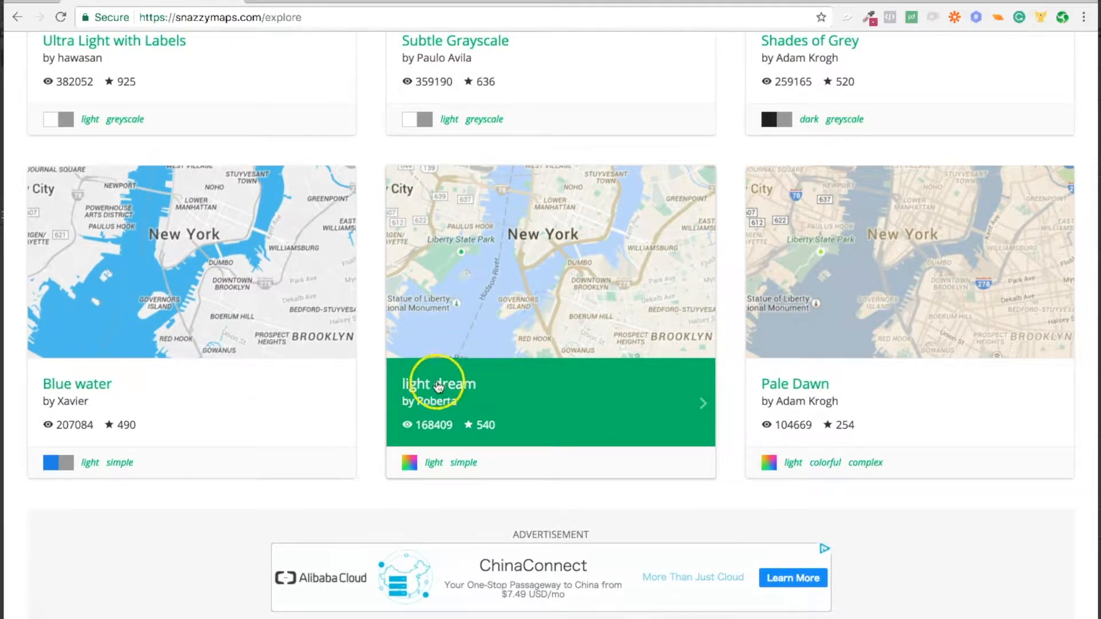
left_click(460, 377)
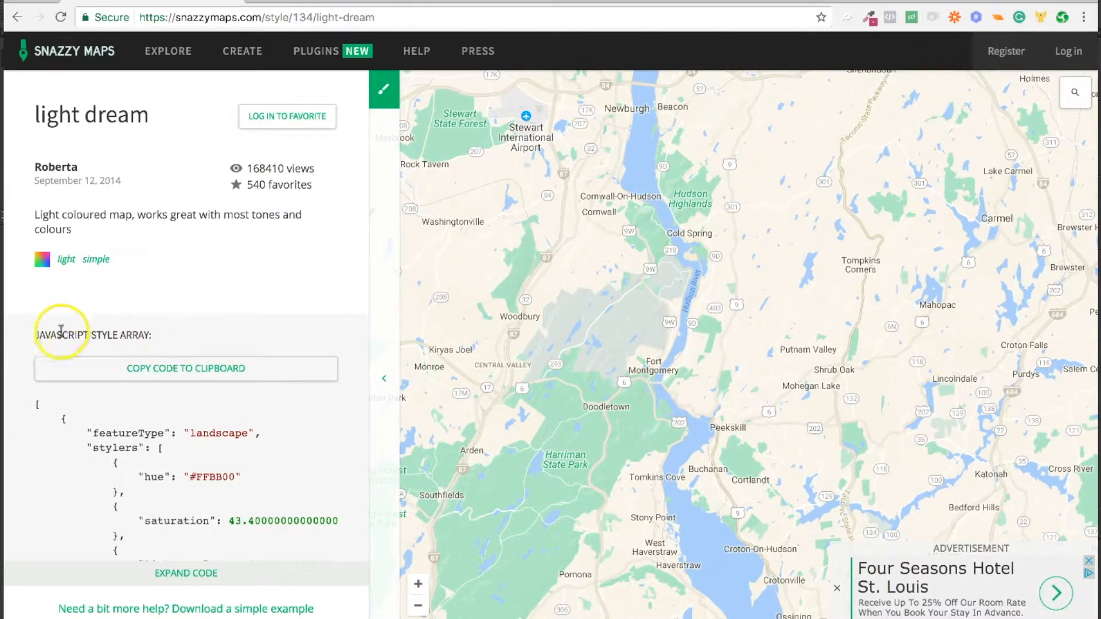
left_click(163, 369)
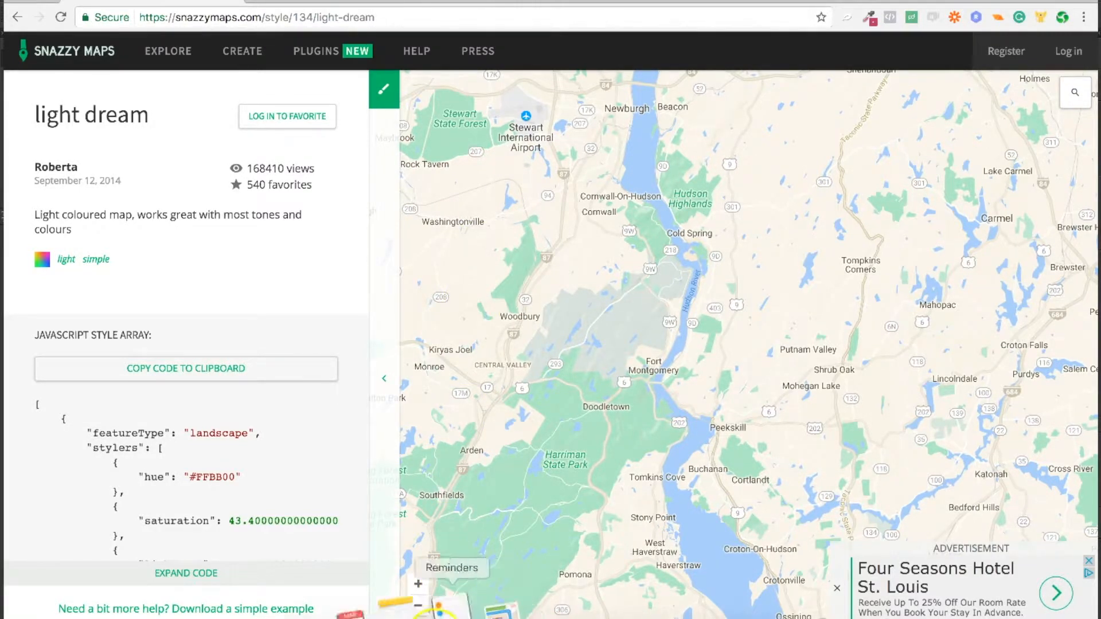
Step: Switch to Finder and open the styles folder inside the Google Maps 2.0.0 download folder
left_click(372, 608)
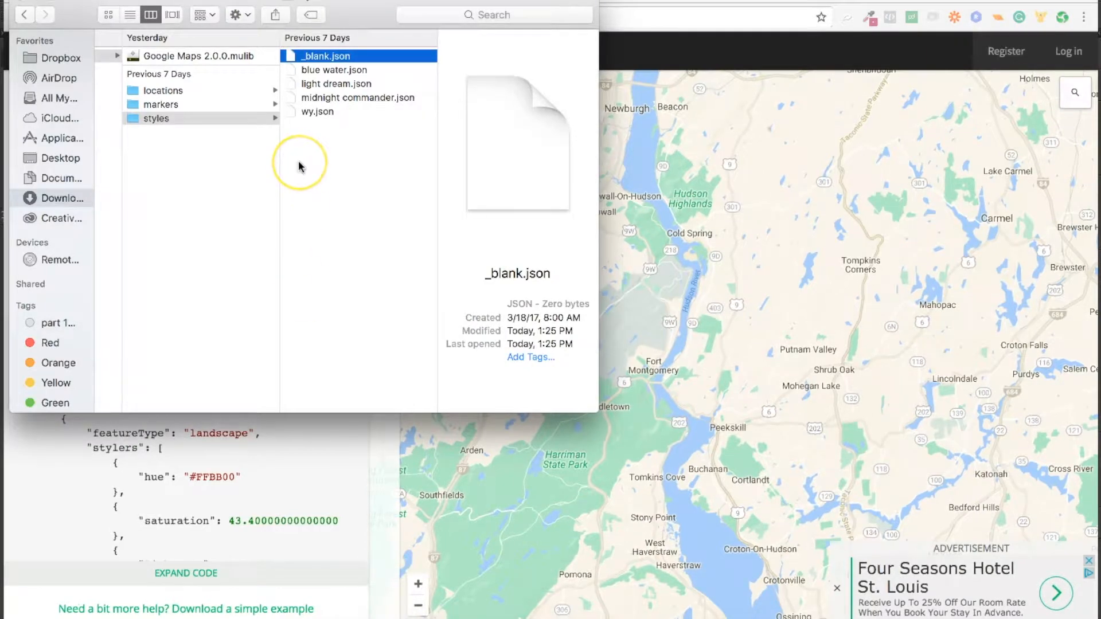
left_click(253, 162)
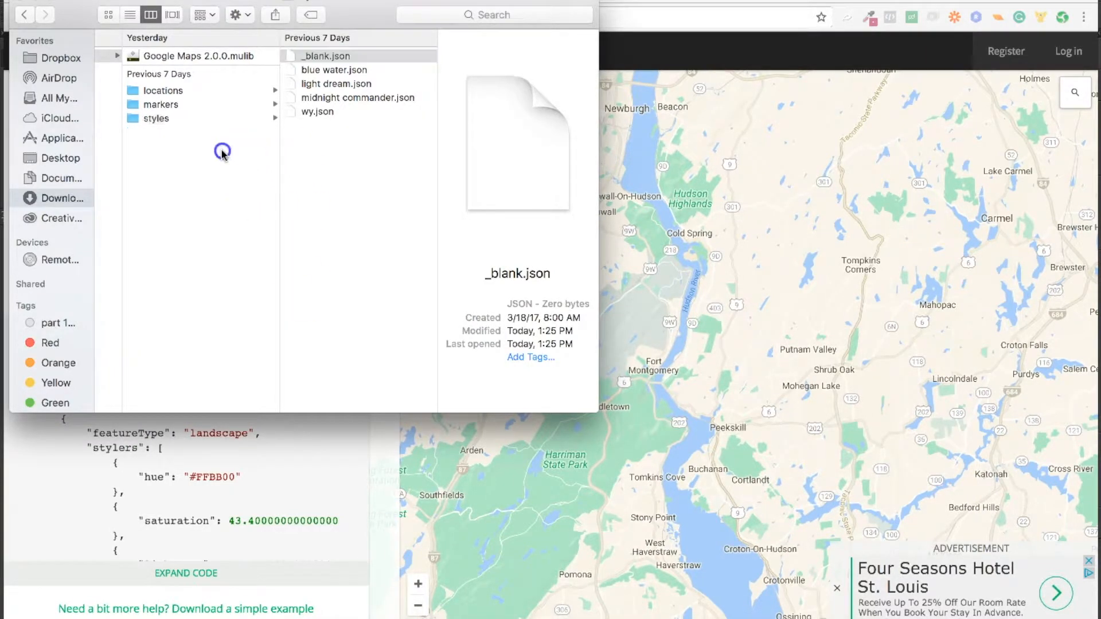
left_click(153, 64)
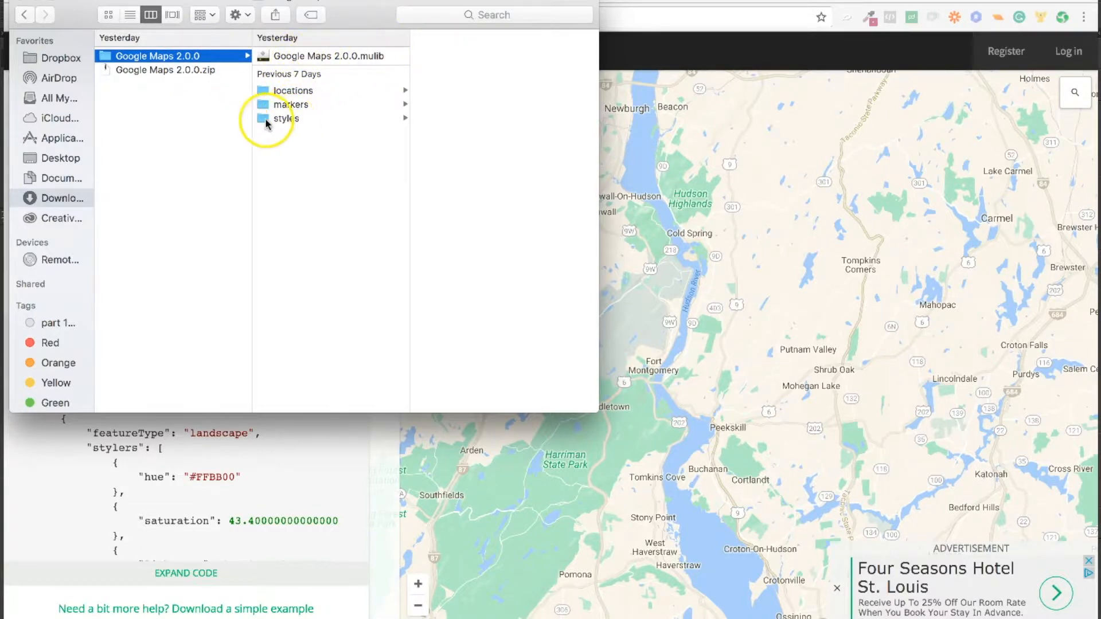
left_click(287, 118)
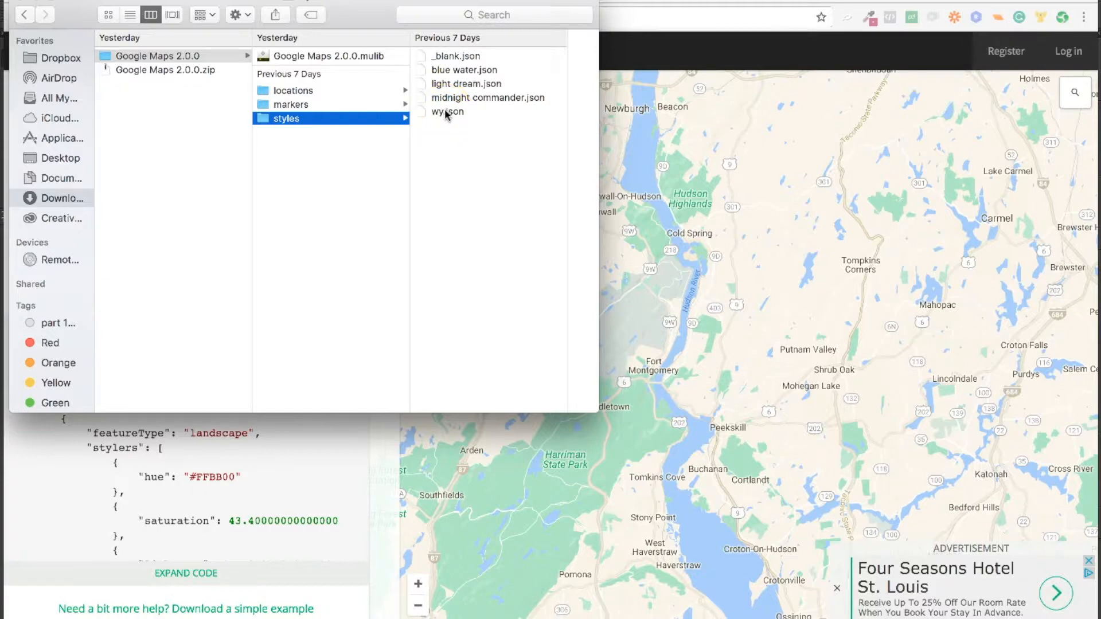
Step: Open _blank.json in the code editor, paste the copied style code into it and save the file
right_click(451, 61)
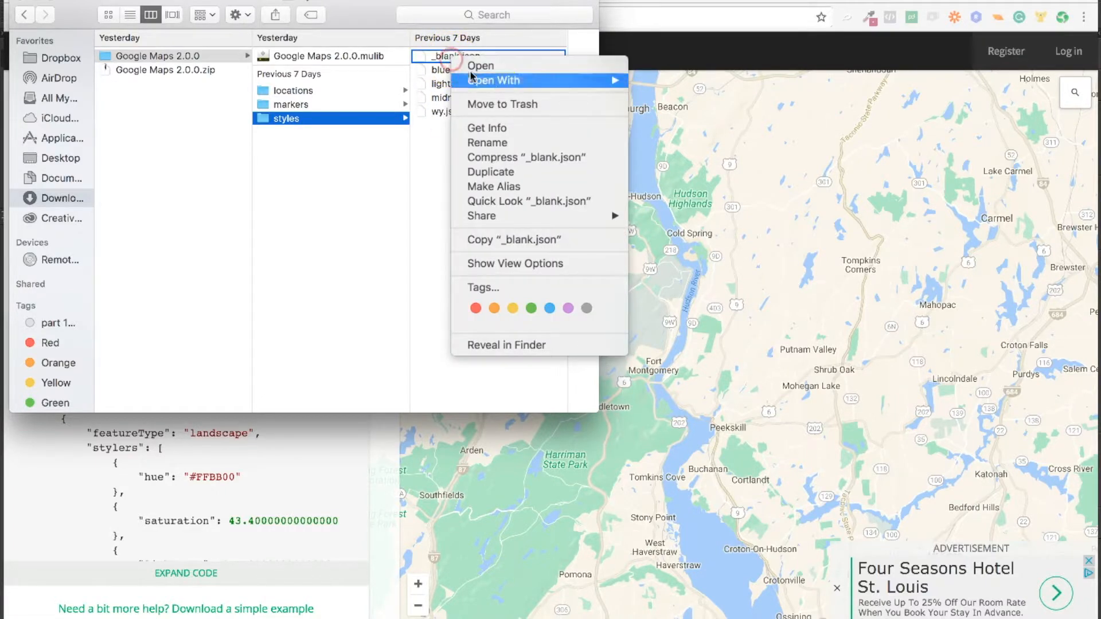
mouse_move(566, 81)
left_click(652, 83)
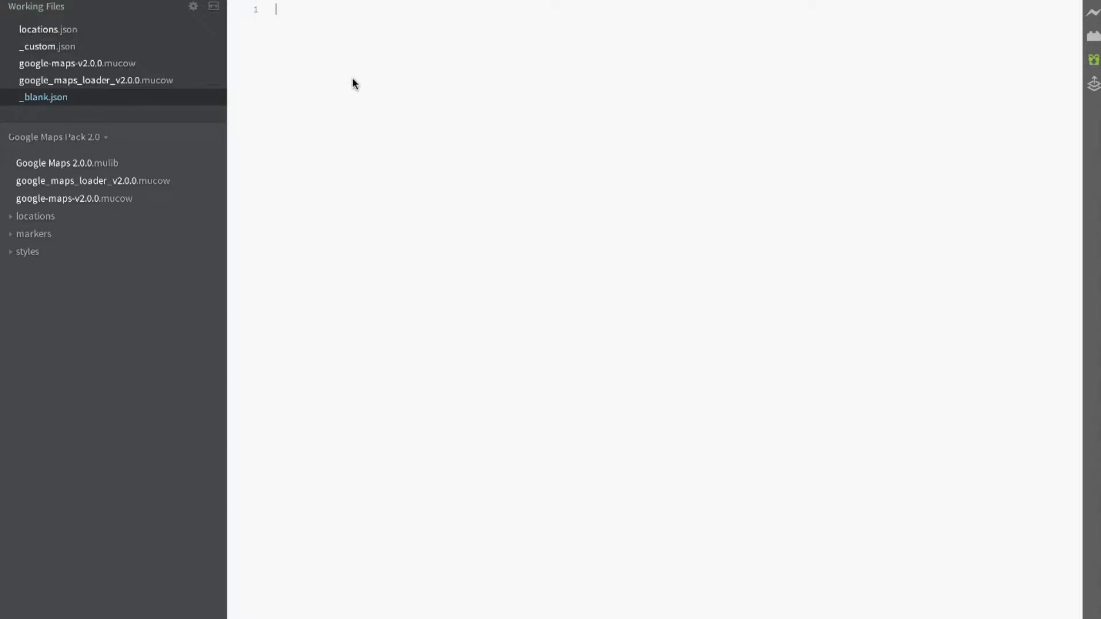
key("ctrl+v")
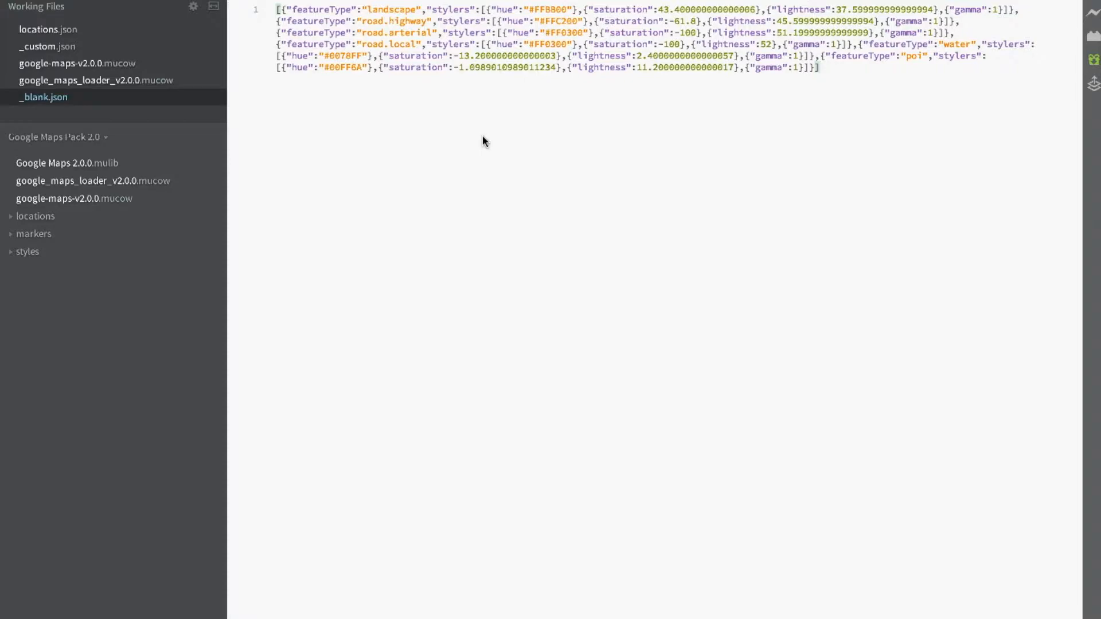
Step: Switch back to Finder and rename _blank.json in the styles folder to custom.json
left_click(191, 86)
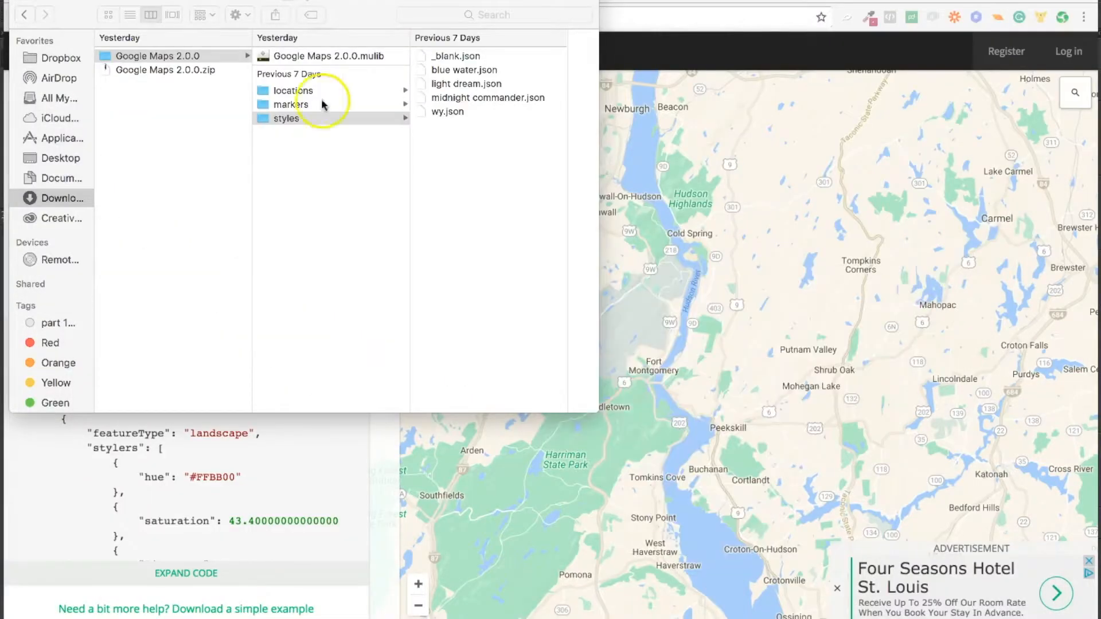
left_click(446, 57)
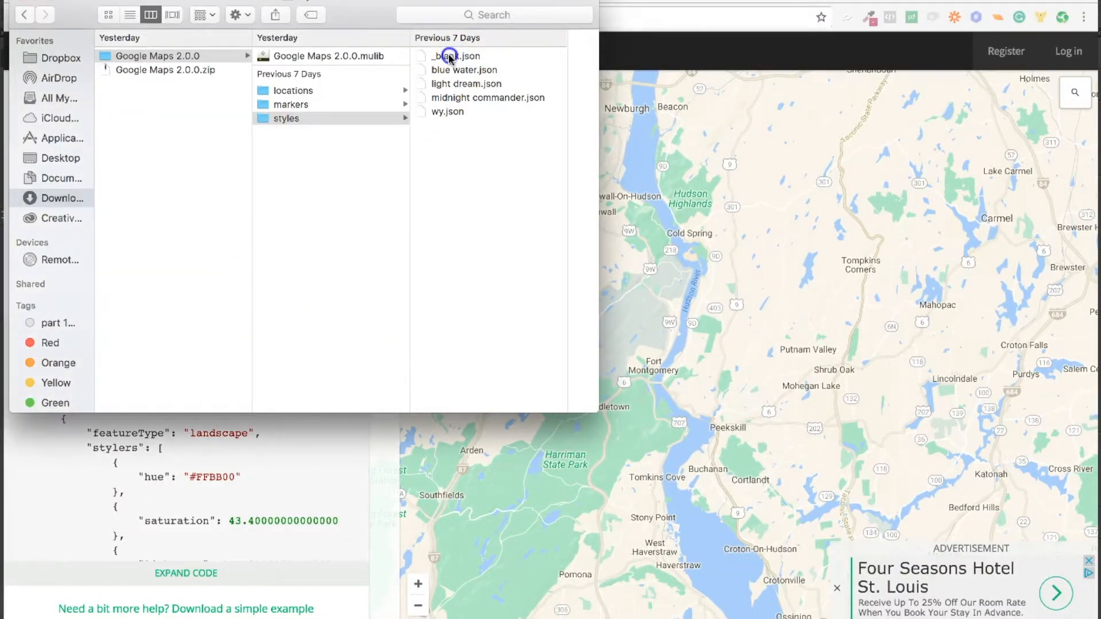
left_click(313, 56)
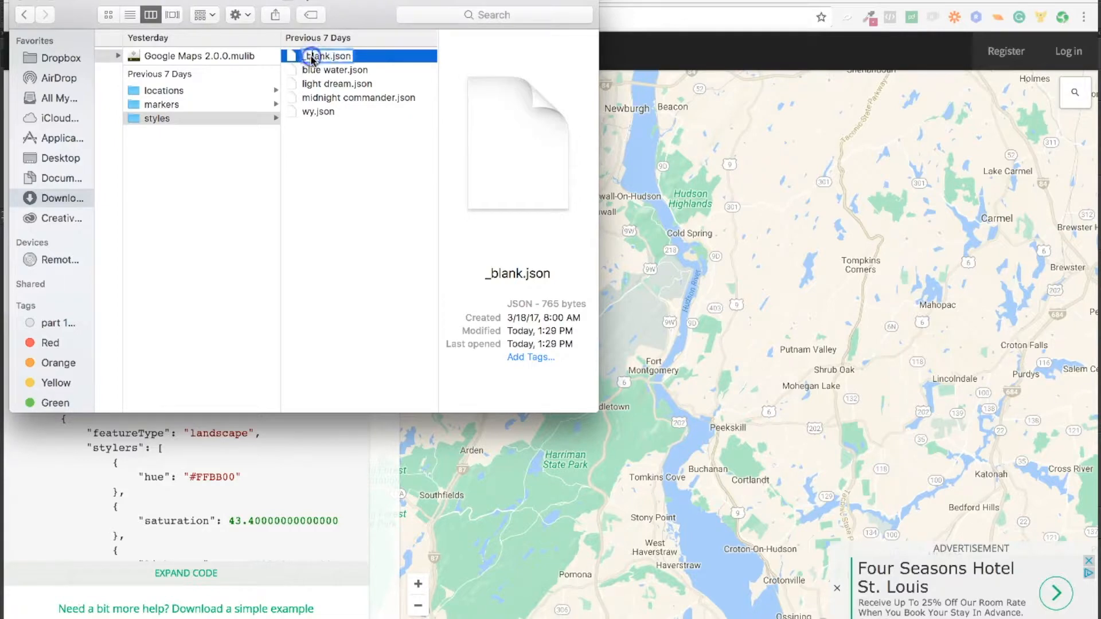
type("custom")
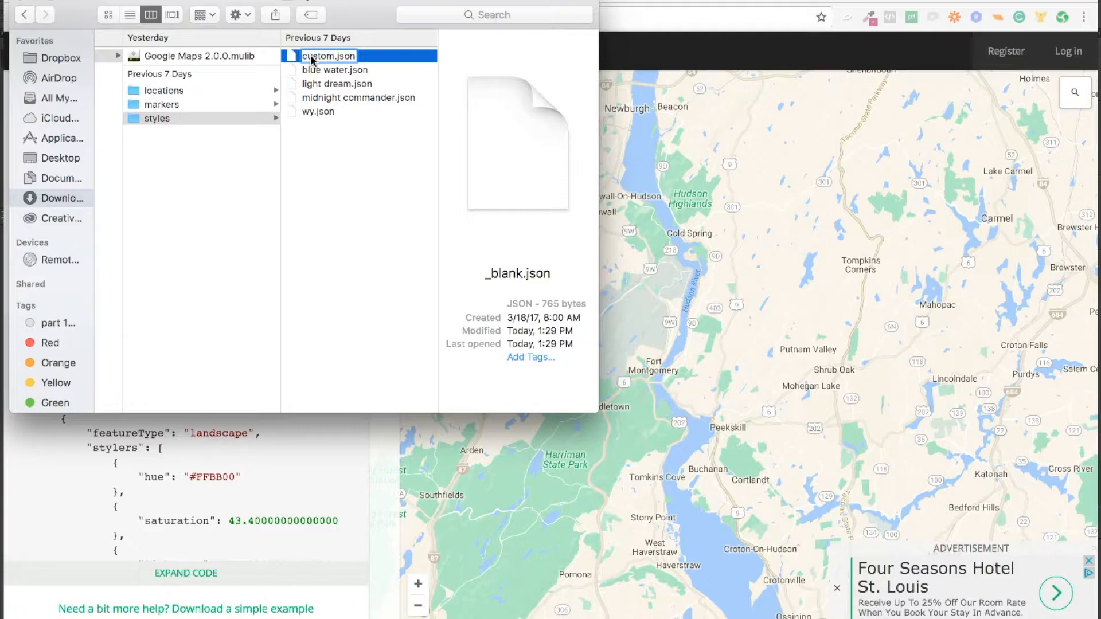
key("Return")
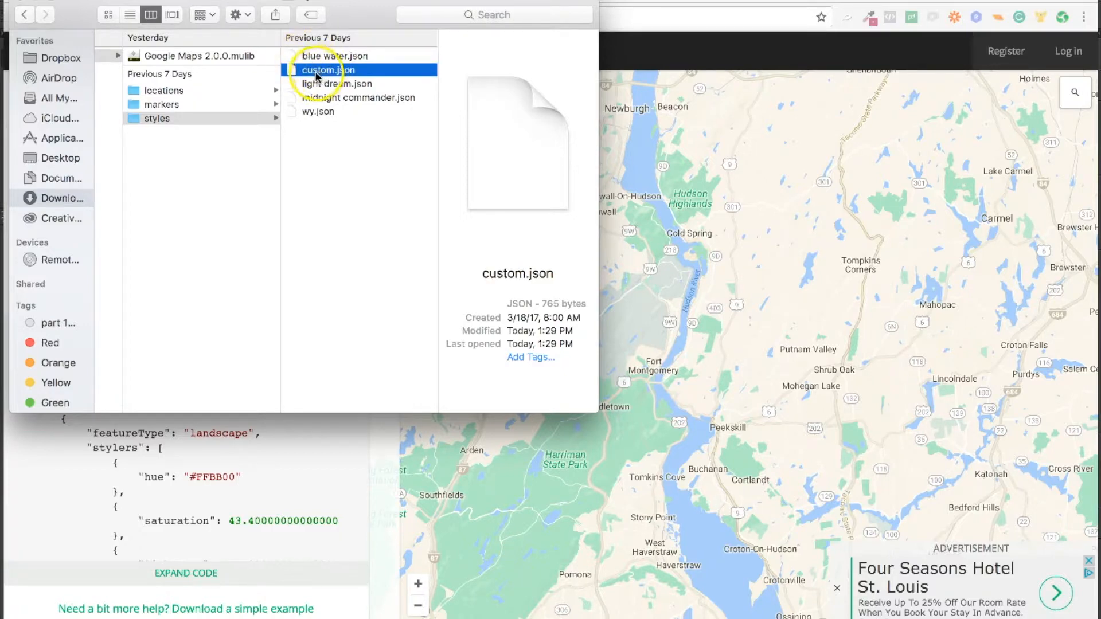
Step: Switch to Adobe Muse and load custom.json as the Custom Map file in the Google Maps widget's Design settings
left_click(570, 603)
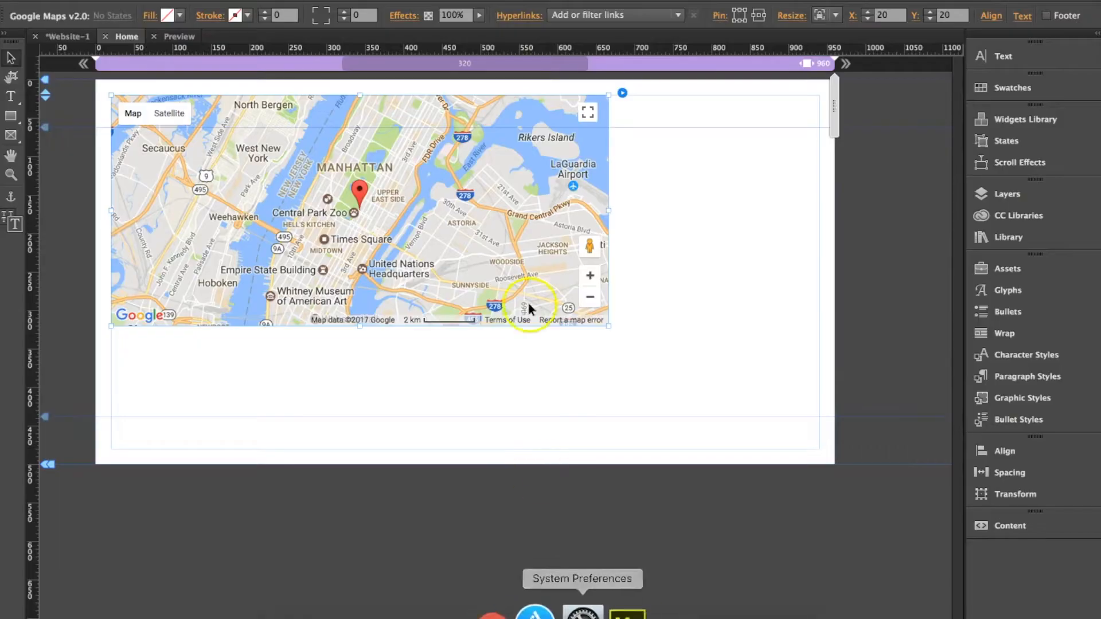
left_click(622, 93)
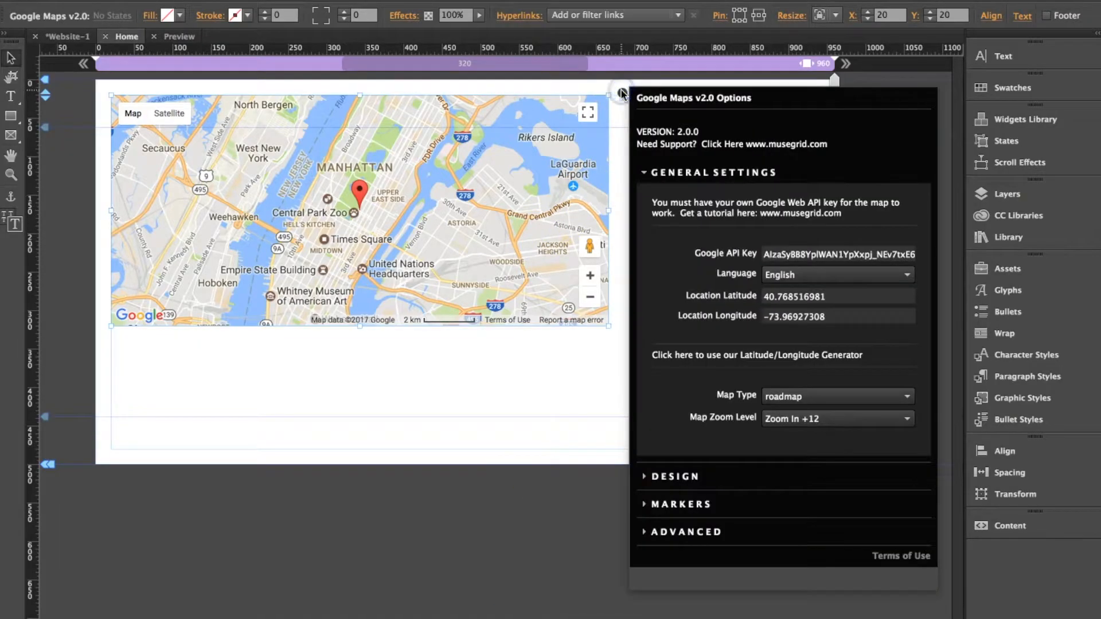
left_click(676, 166)
left_click(672, 200)
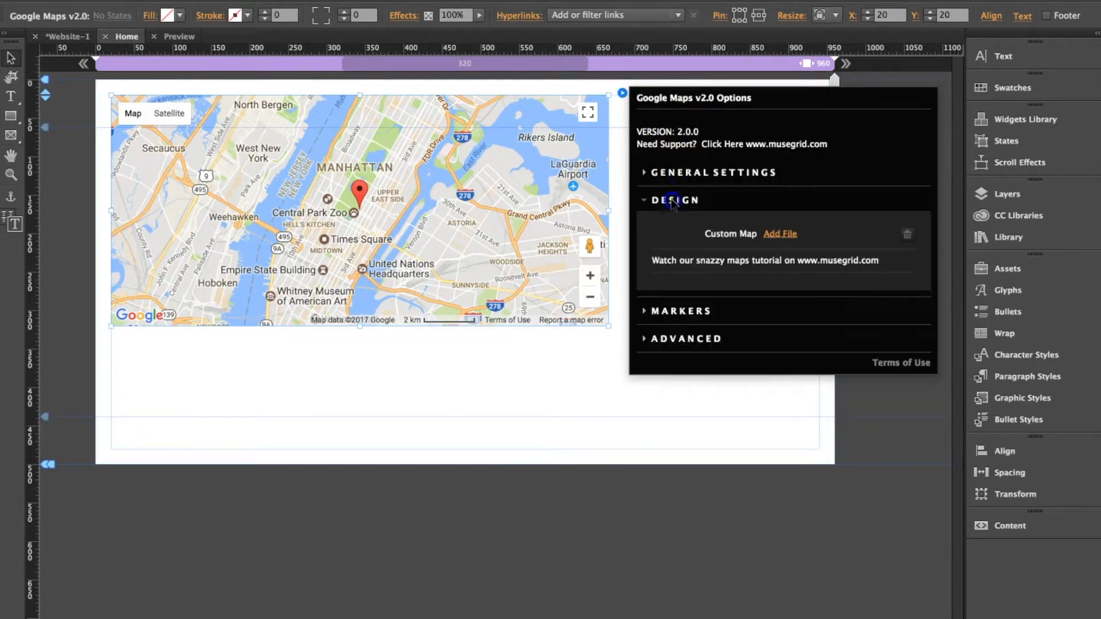
left_click(783, 235)
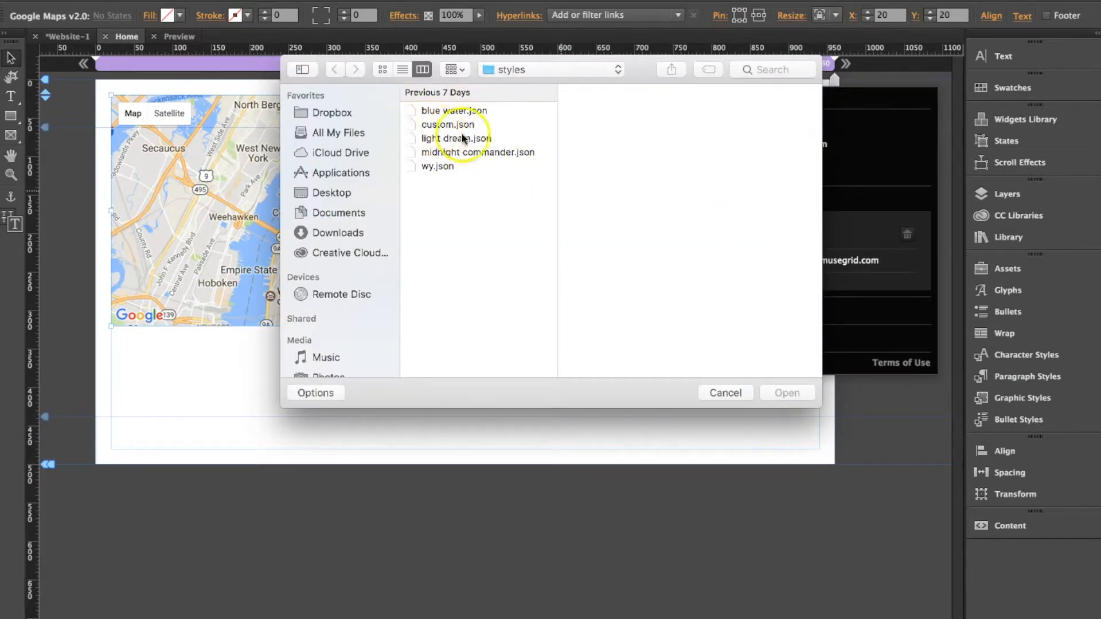
left_click(438, 125)
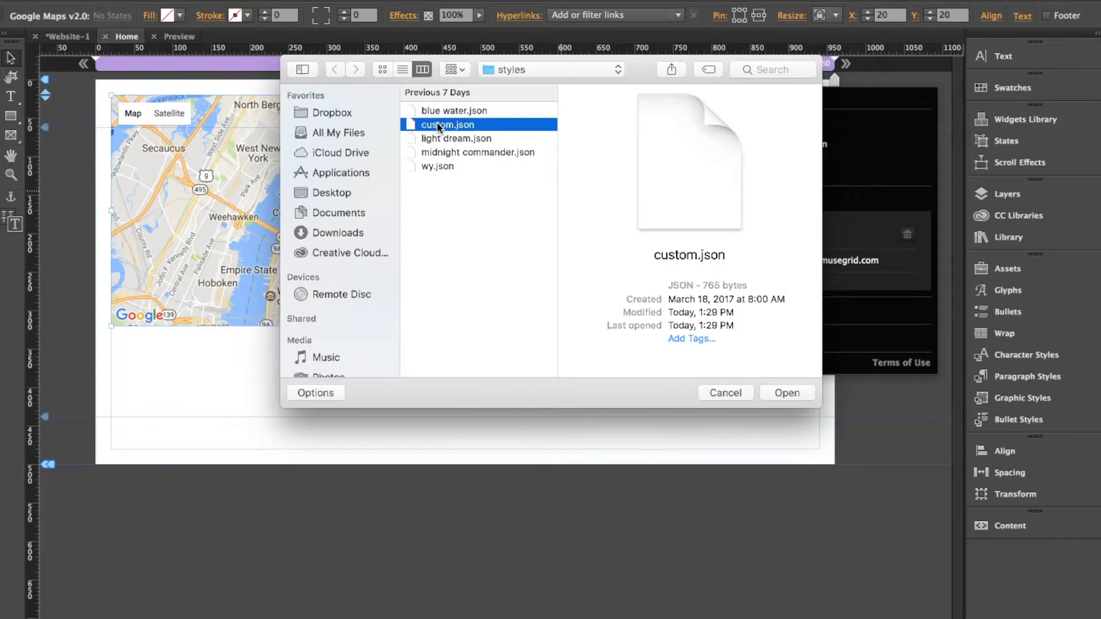
left_click(786, 393)
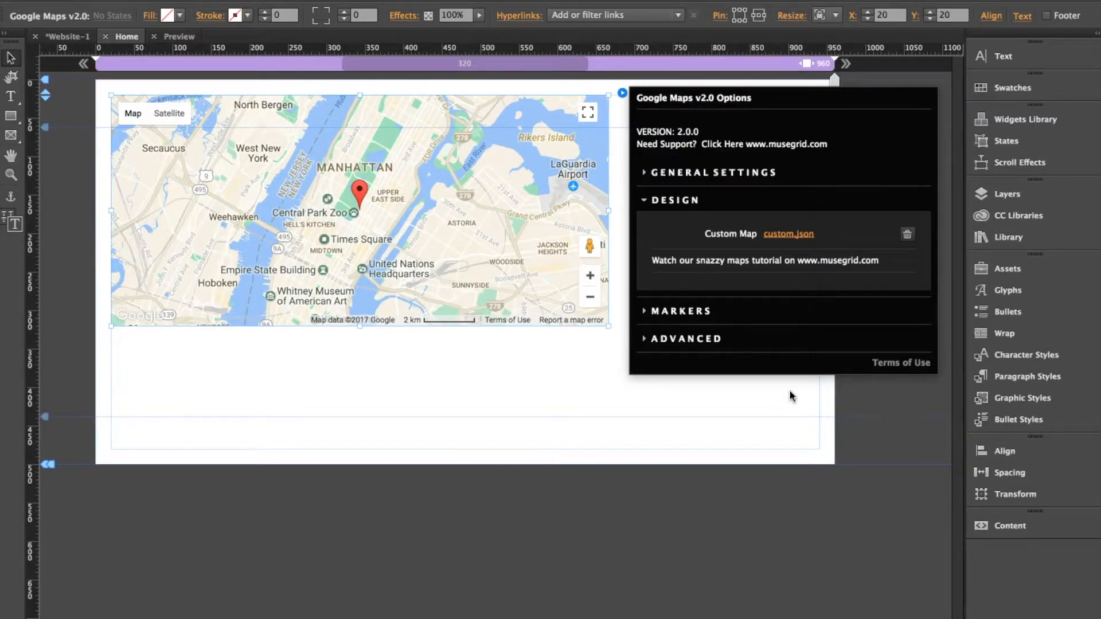
Step: Switch to Snazzy Maps in the browser, open the light dream style for customization and close the advertisement
left_click(539, 609)
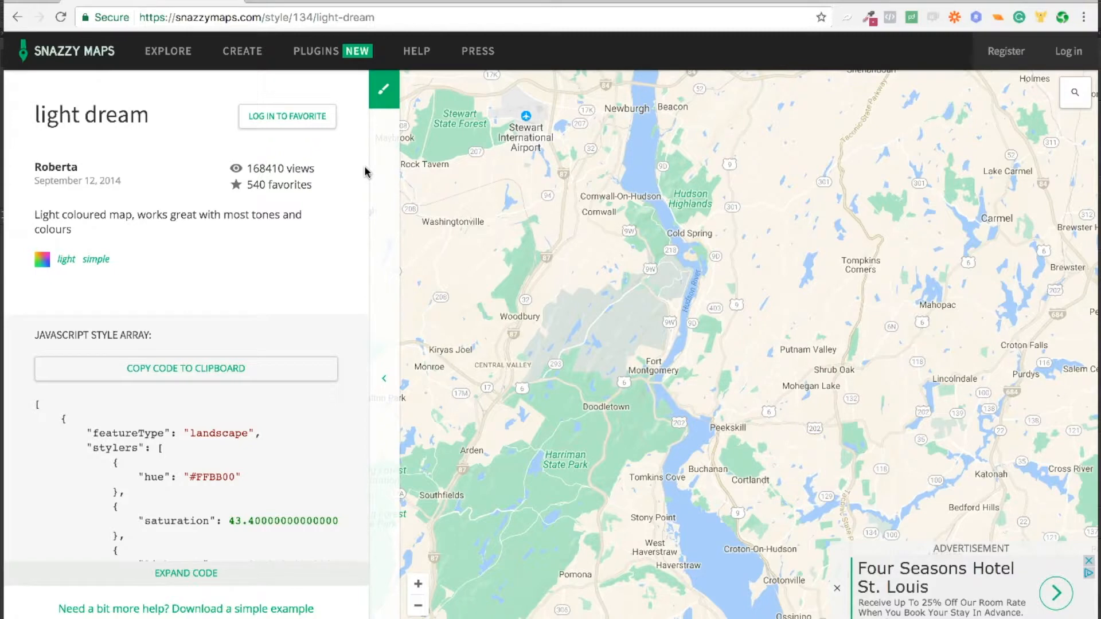
left_click(386, 99)
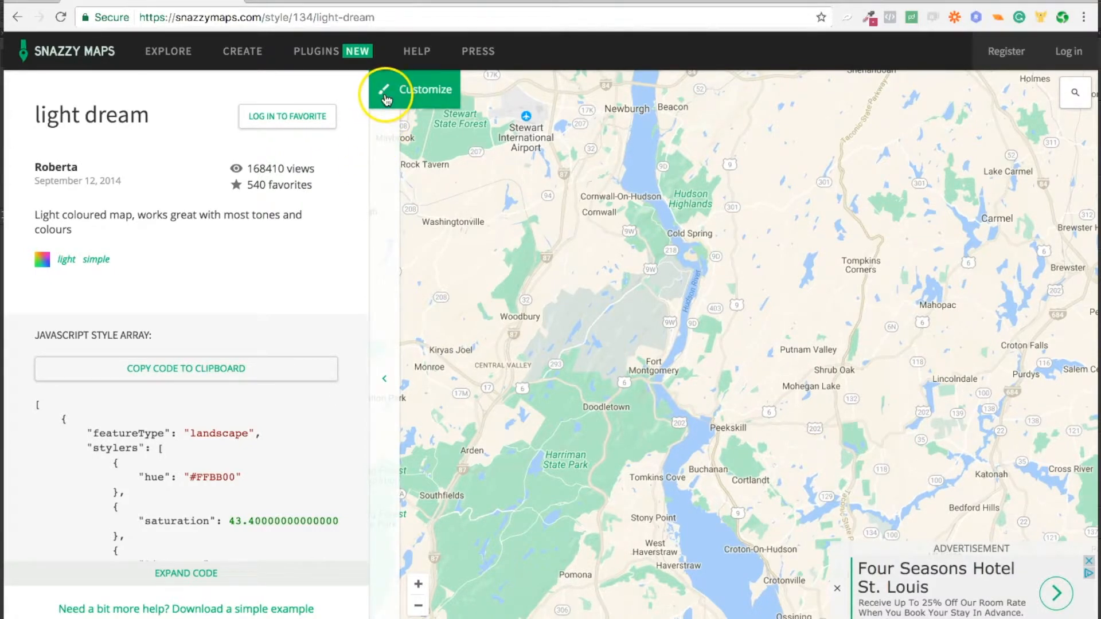
left_click(415, 90)
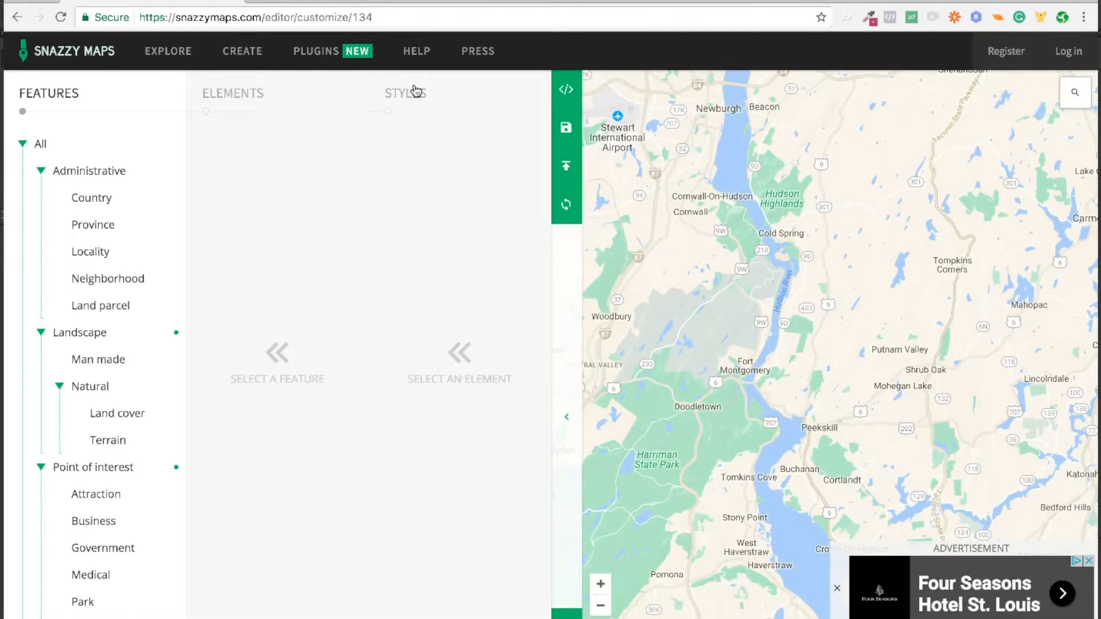
left_click(1090, 559)
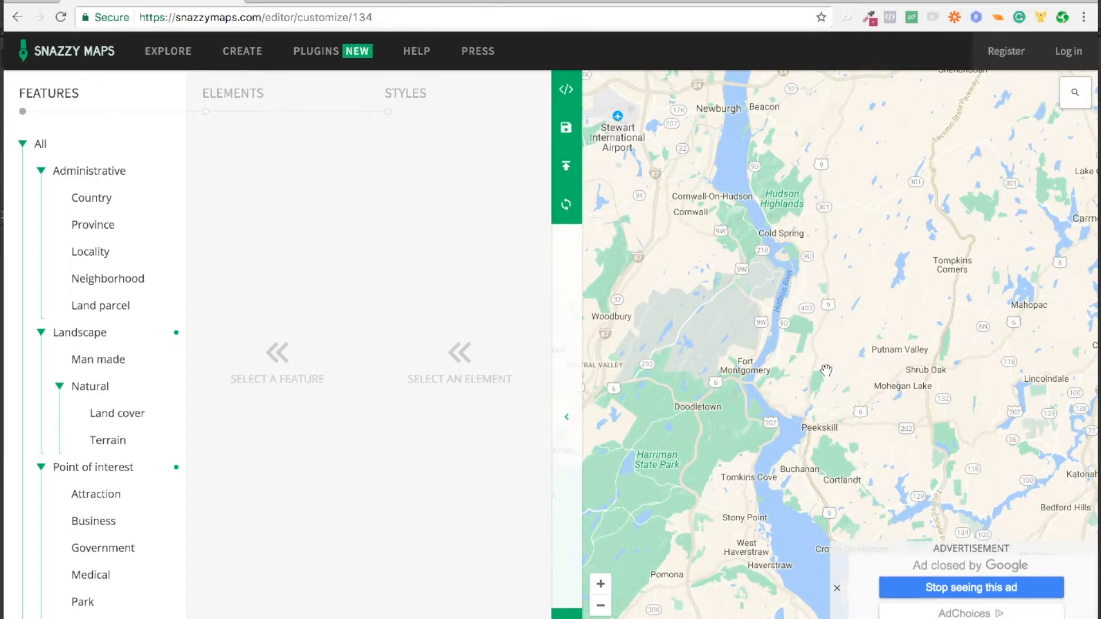
Step: Show the style settings for the Labels element of the Neighborhood feature under Administrative
left_click(44, 170)
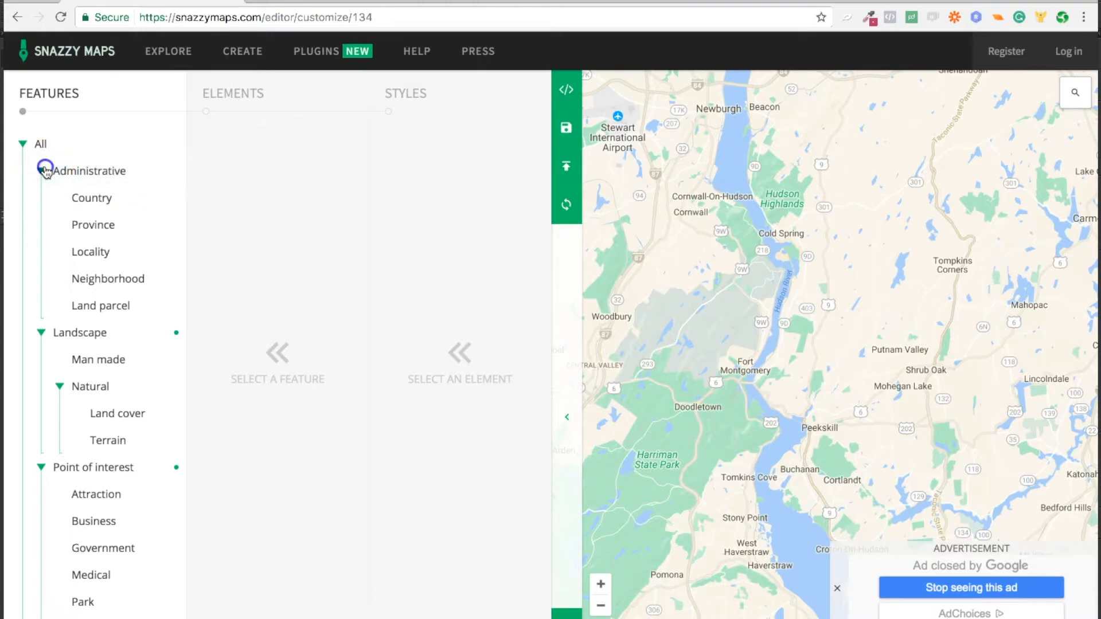
left_click(41, 224)
left_click(41, 198)
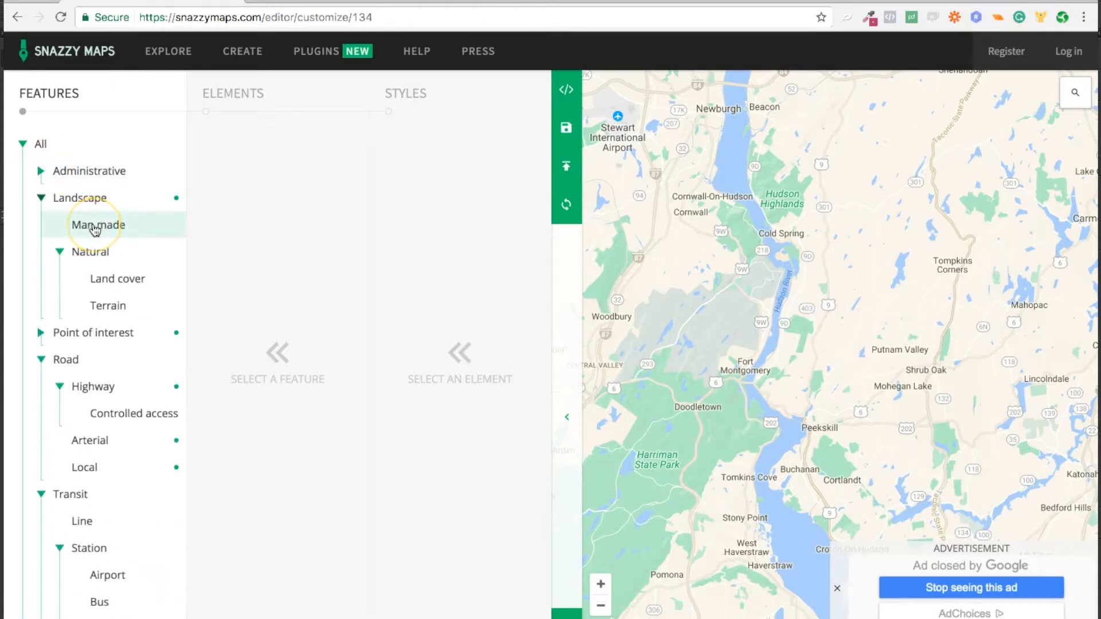
left_click(41, 171)
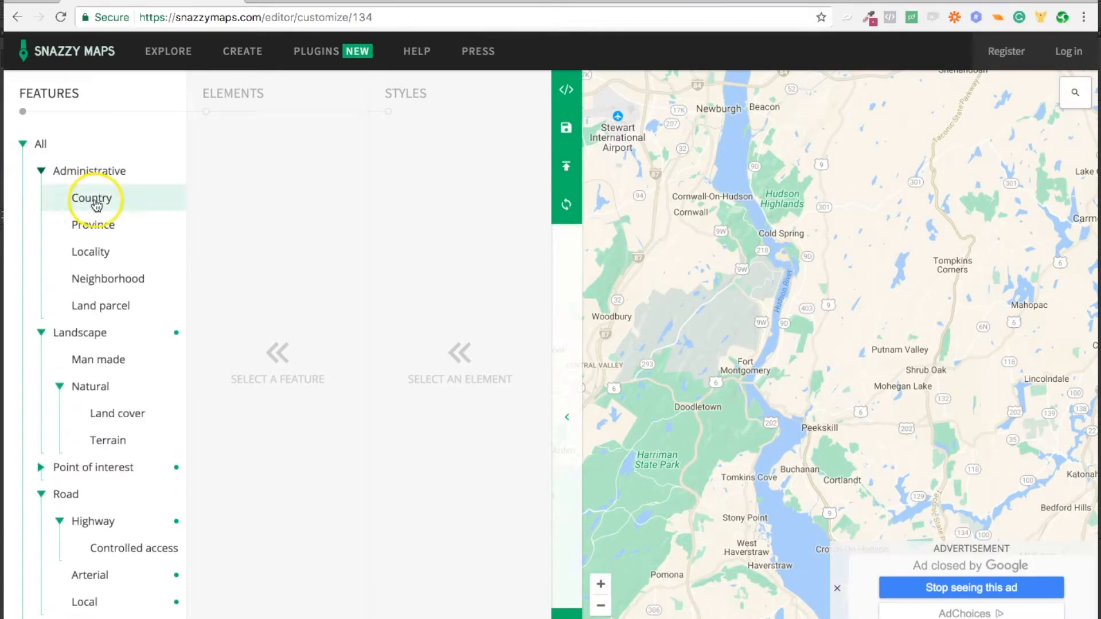
left_click(96, 205)
left_click(97, 279)
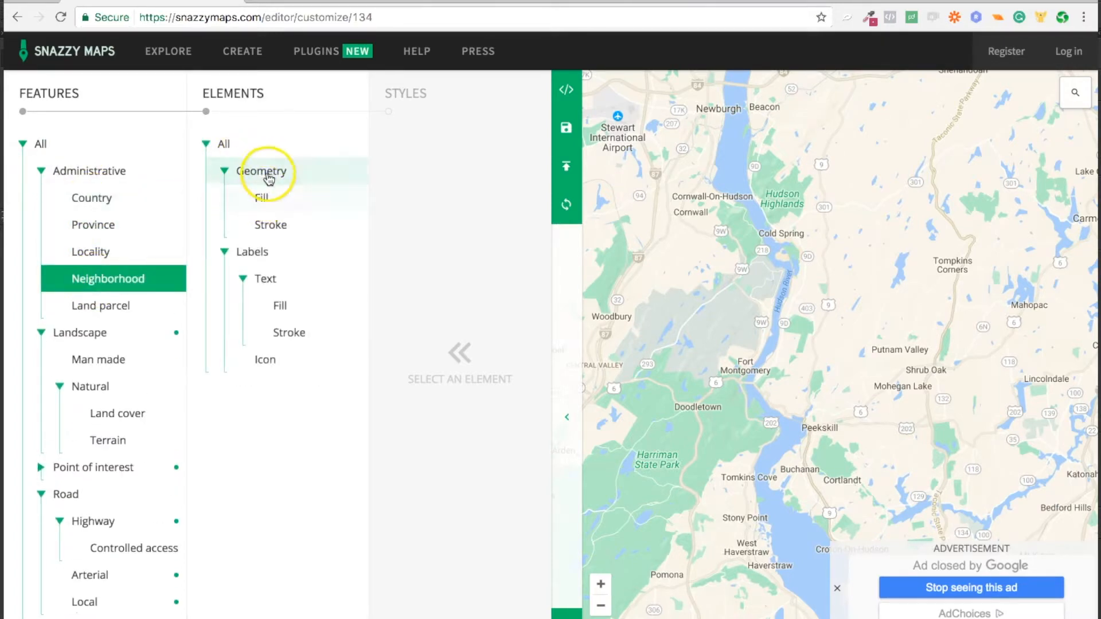
left_click(250, 250)
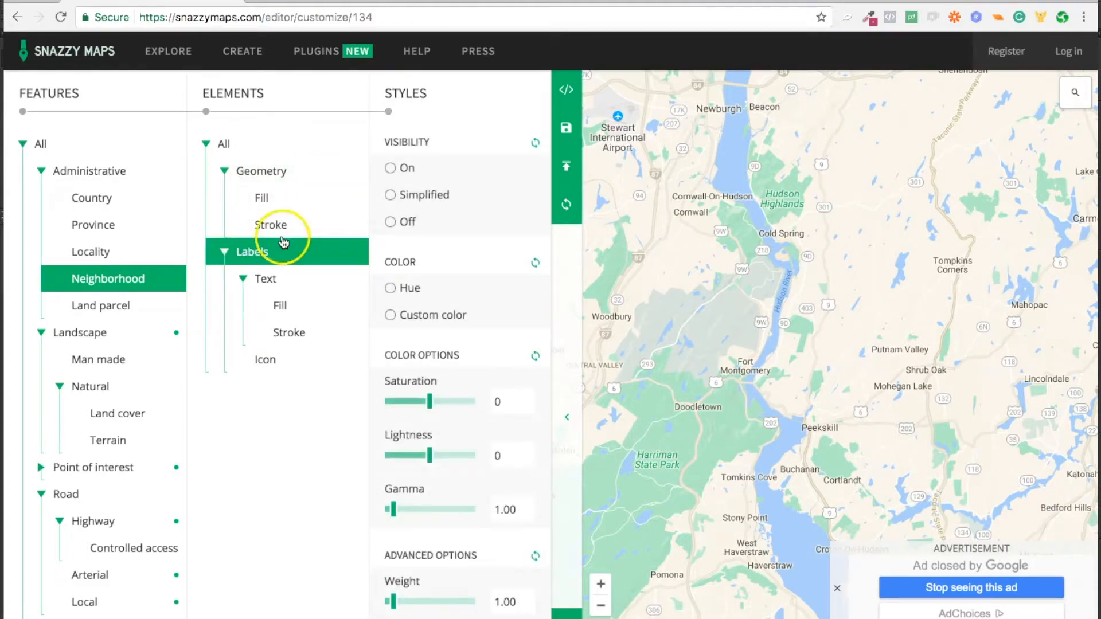
Step: Try the visibility options for the Neighborhood labels and set their visibility to Off
left_click(393, 221)
left_click(395, 195)
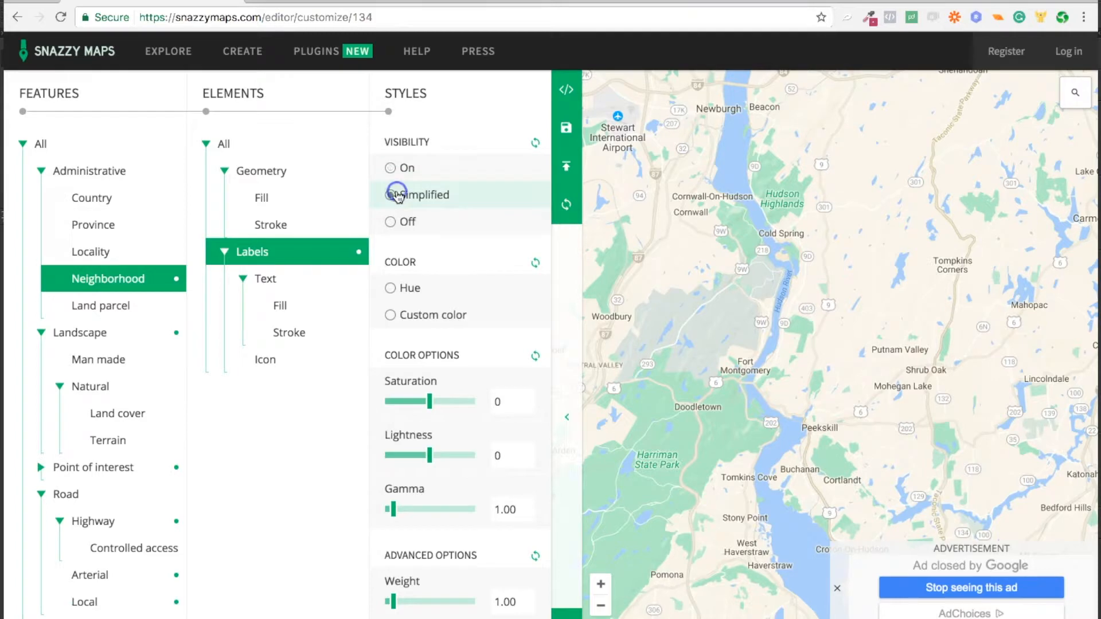
left_click_drag(705, 322, 897, 310)
left_click(405, 224)
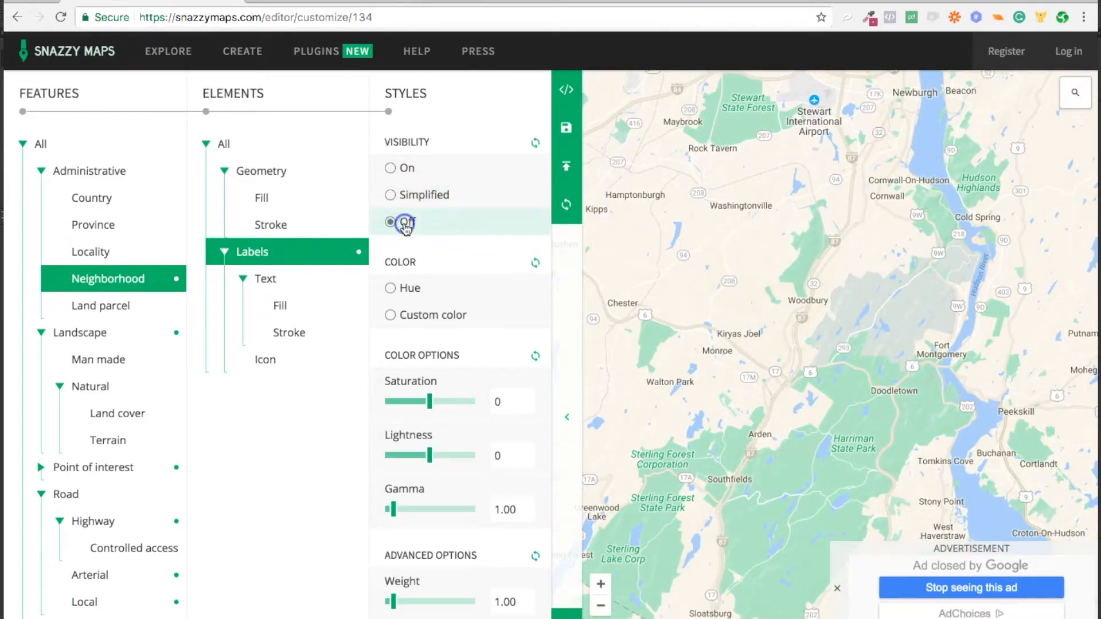
left_click(406, 169)
left_click(406, 223)
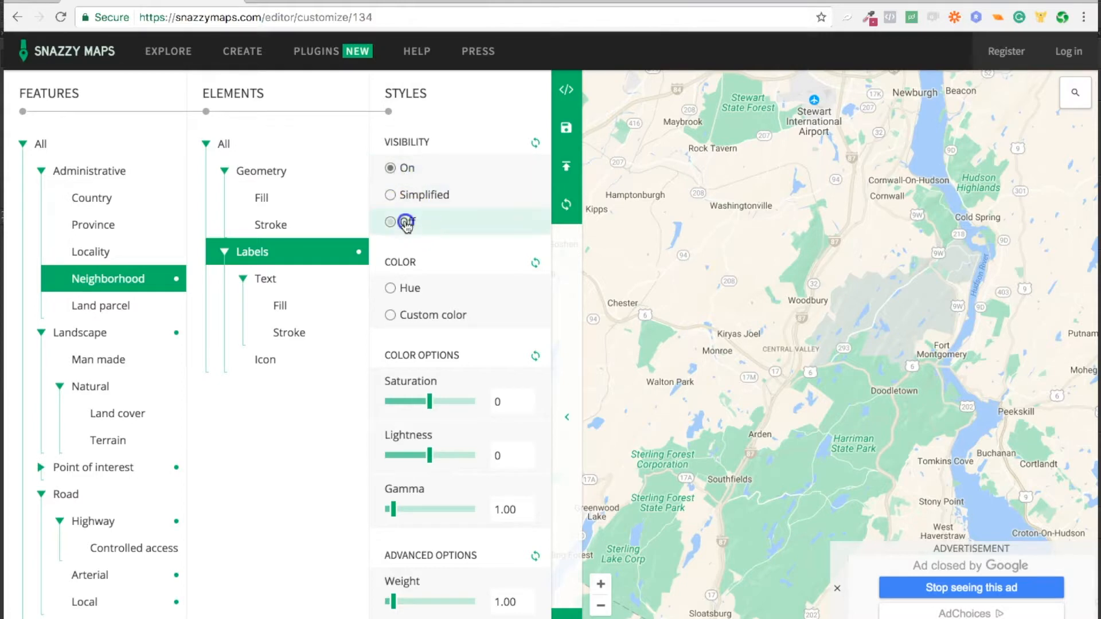
Step: Set the visibility of the Land parcel feature's geometry Stroke to Off
left_click(108, 307)
left_click(315, 218)
left_click(413, 223)
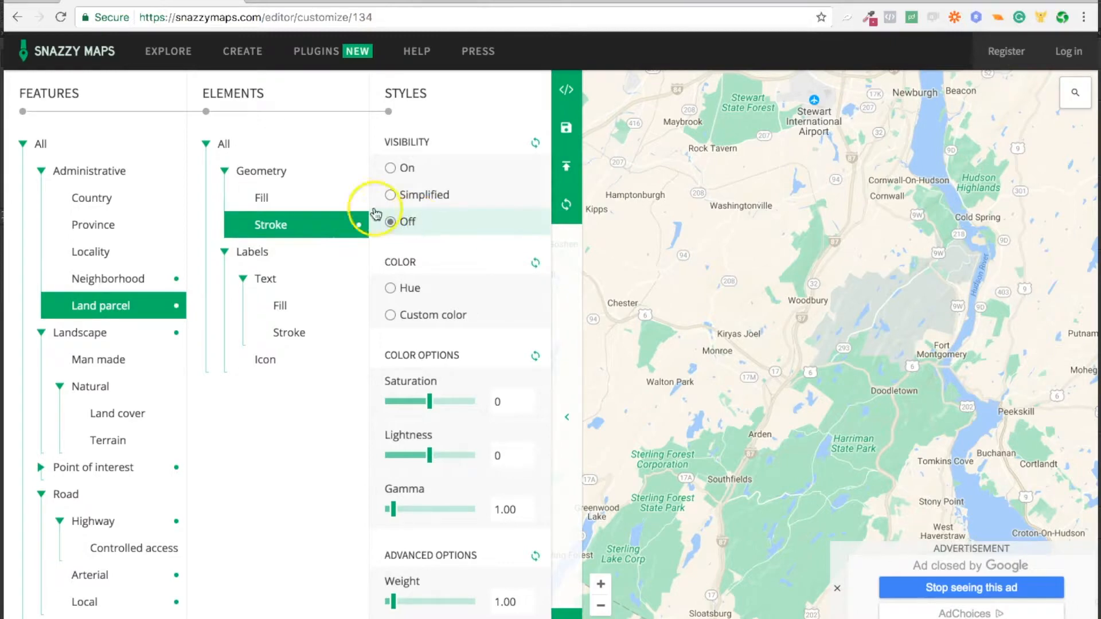
Step: Turn off the visibility of the Labels Text element for all features
left_click(31, 144)
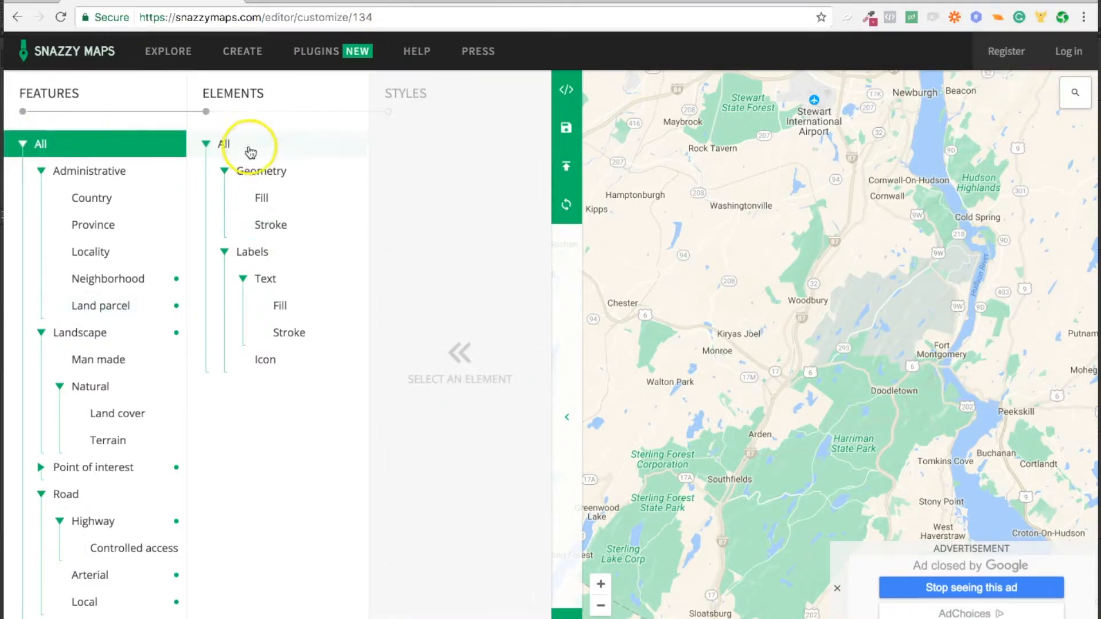
left_click(262, 253)
left_click(265, 279)
left_click(400, 219)
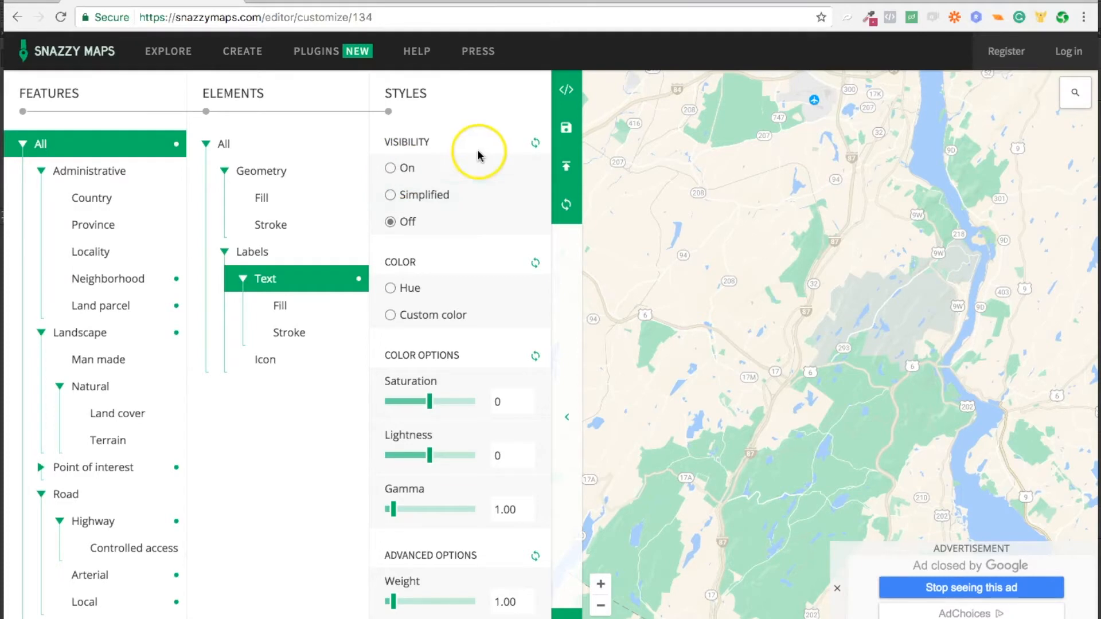
Step: Show the customized style's JavaScript style array and copy the code to the clipboard
left_click(569, 92)
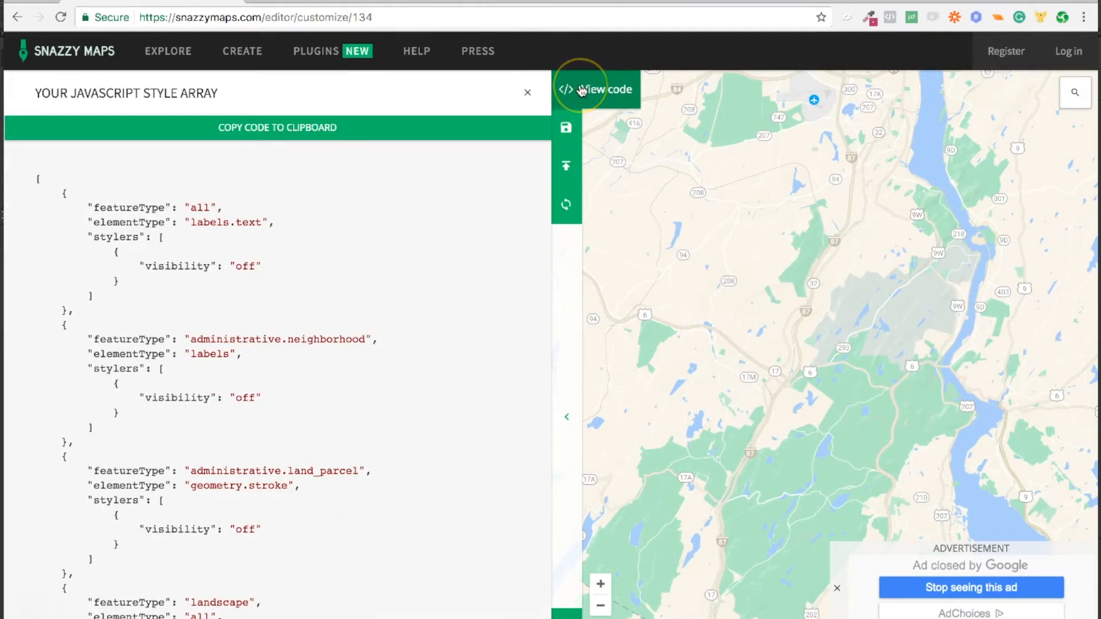
left_click(229, 128)
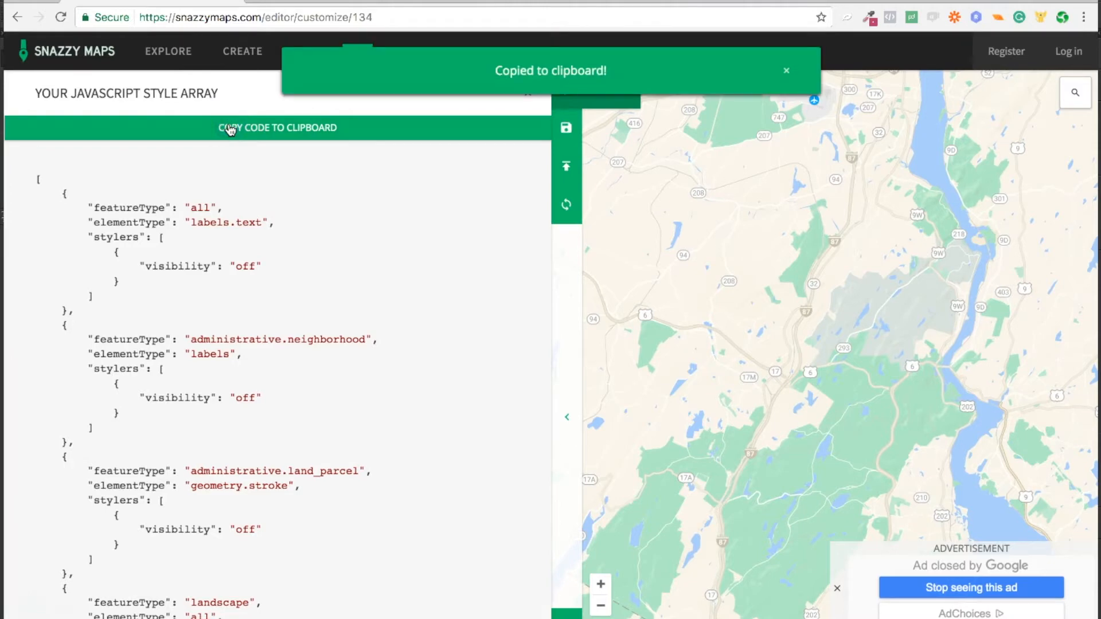
left_click(431, 515)
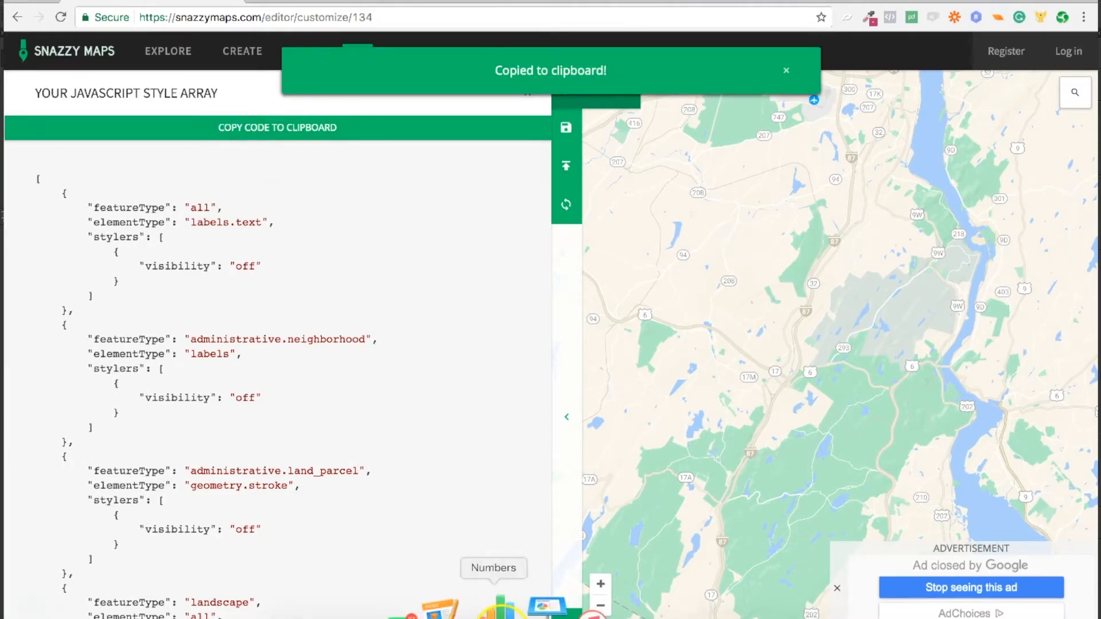
Step: Switch to Finder and open custom.json from the styles folder in Brackets
left_click(353, 609)
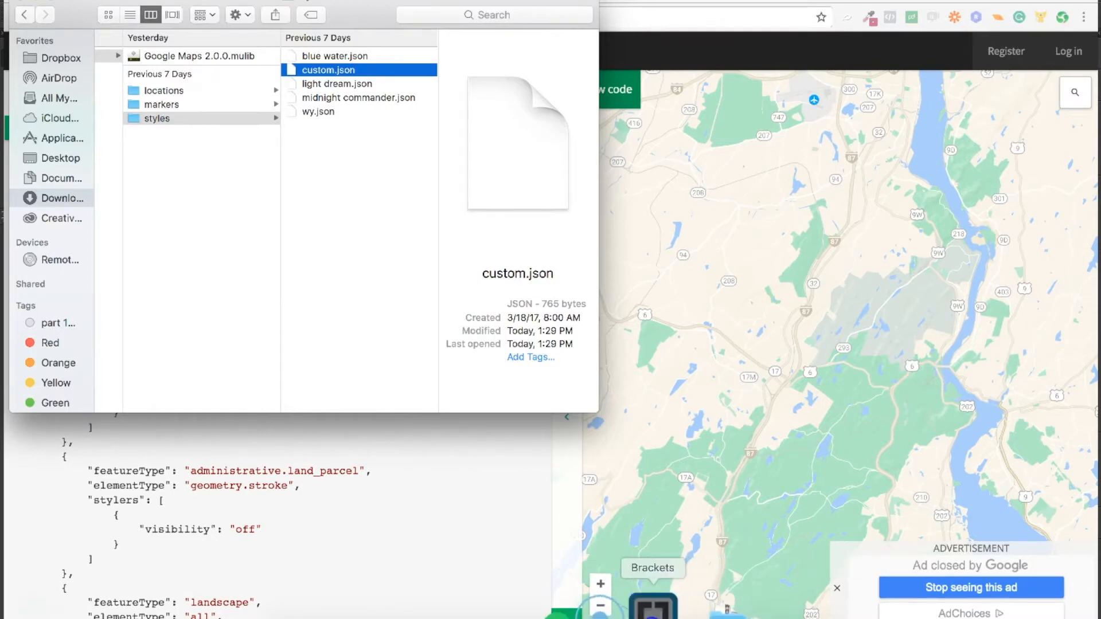
left_click(653, 614)
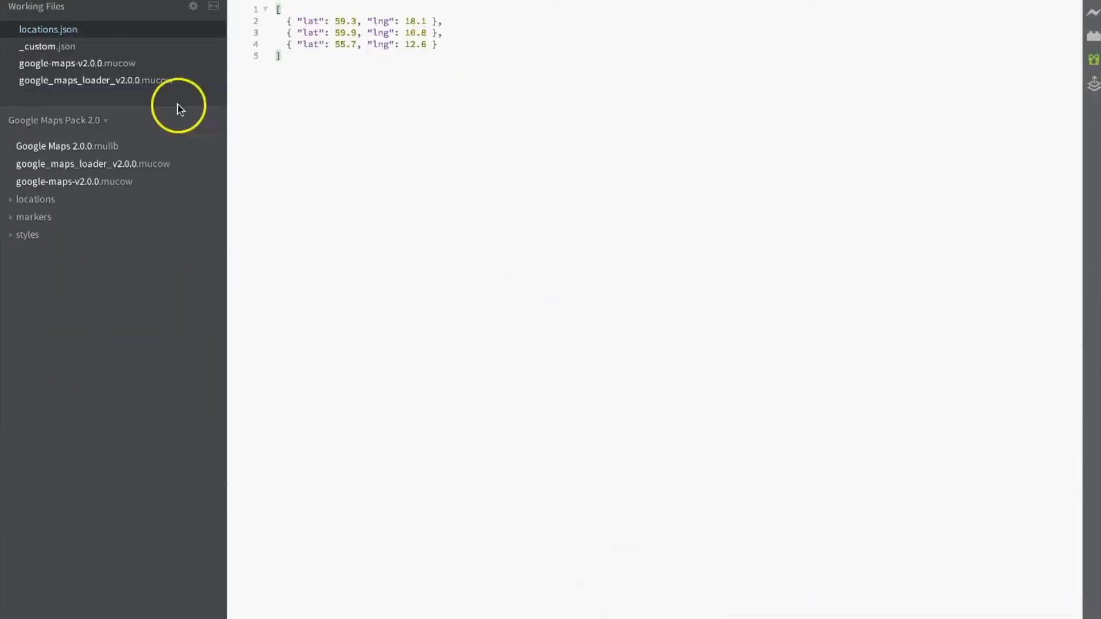
left_click(118, 80)
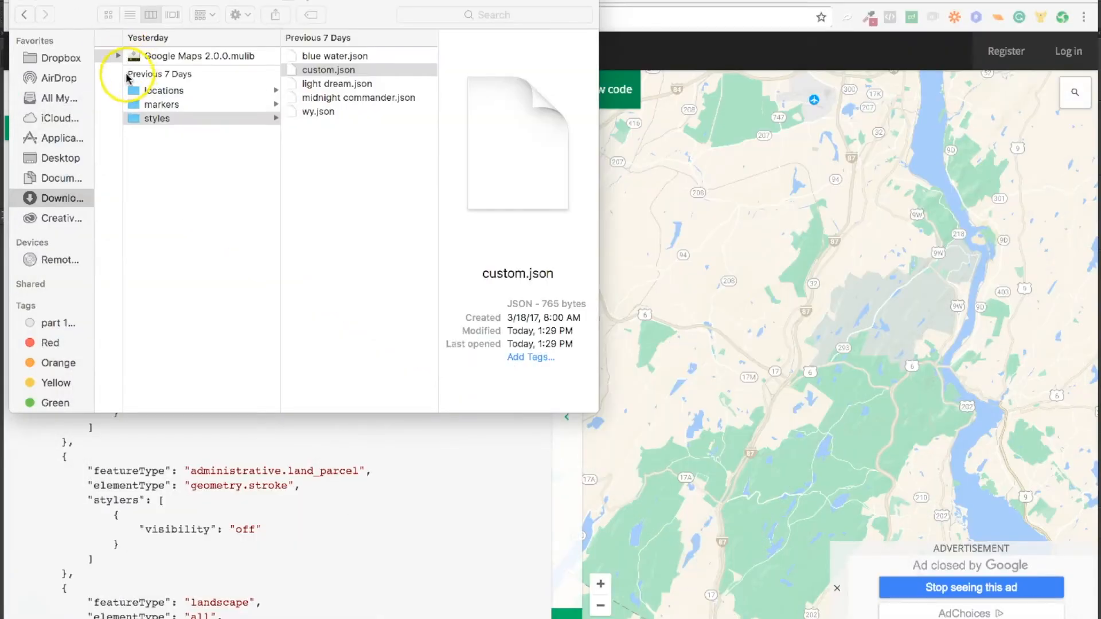
right_click(337, 70)
mouse_move(379, 87)
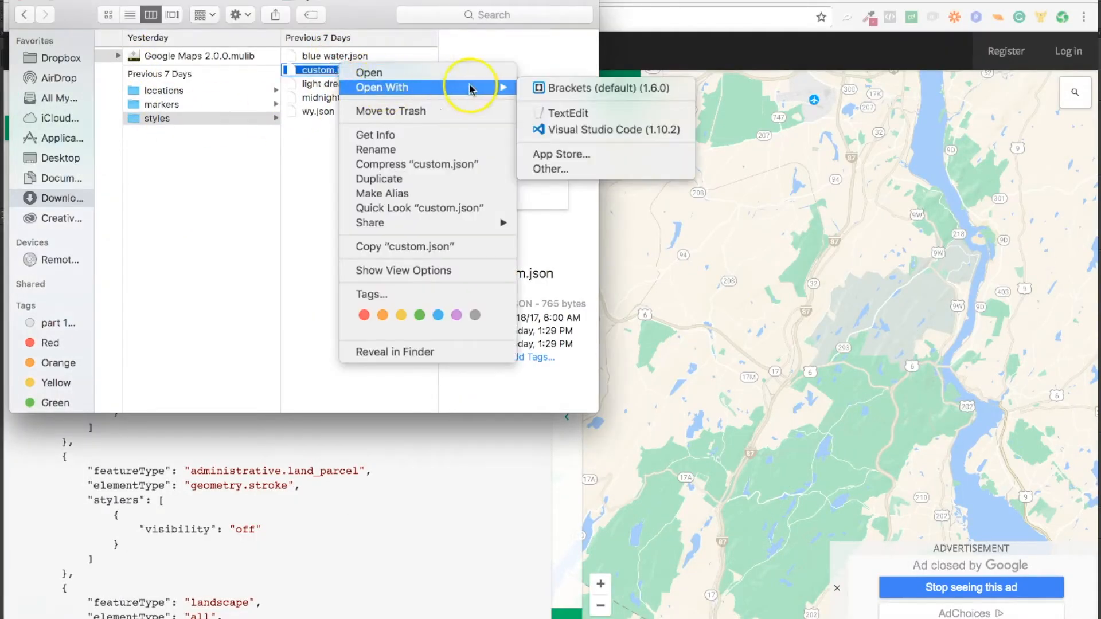
left_click(547, 86)
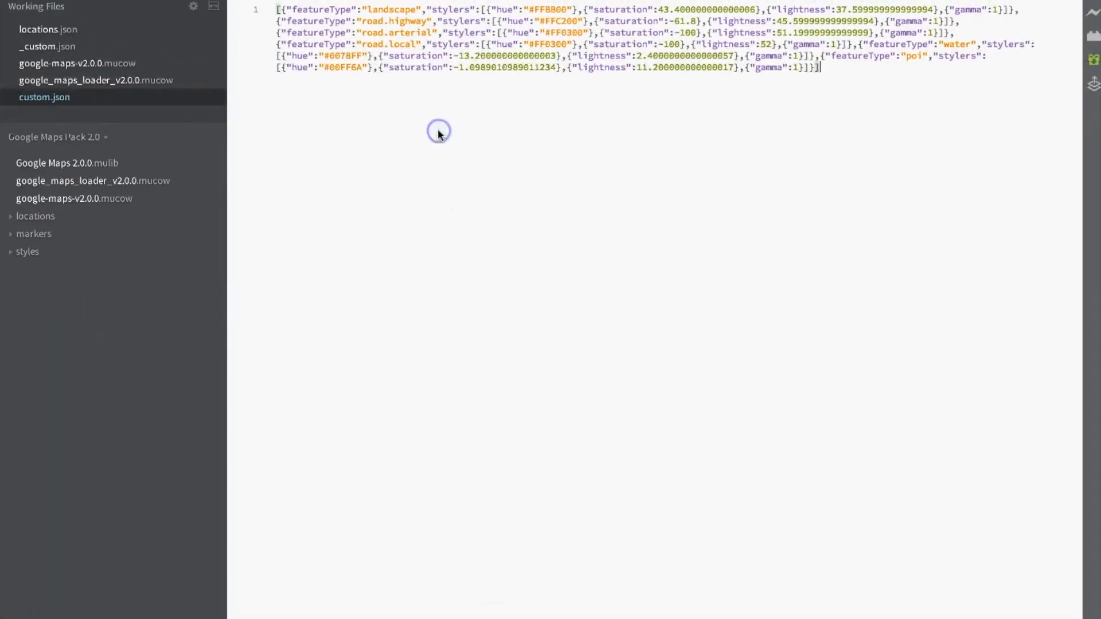
Step: Replace the entire content of custom.json with the copied style code, check it and save the file
key("super+a")
key("BackSpace")
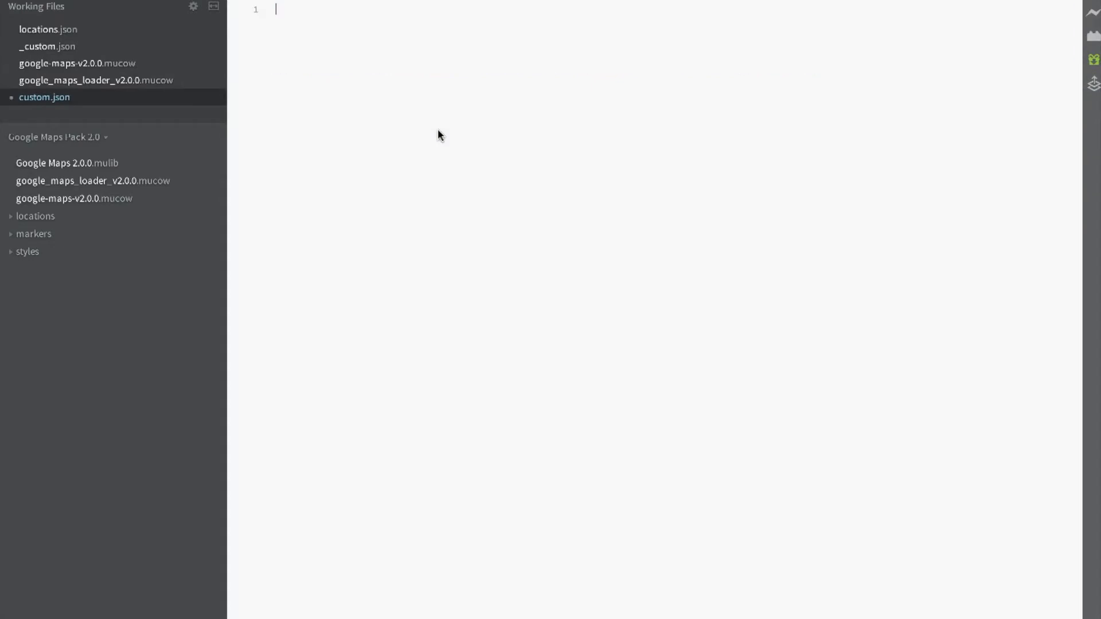
key("super+v")
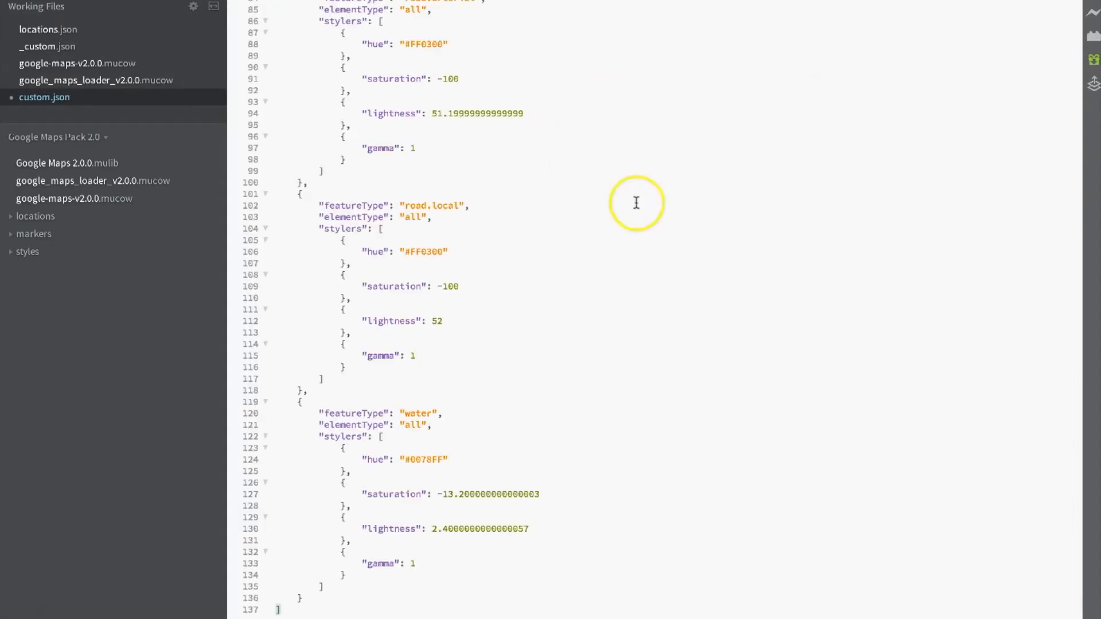
scroll(637, 202, "up", 10)
scroll(637, 203, "up", 5)
scroll(636, 202, "down", 1)
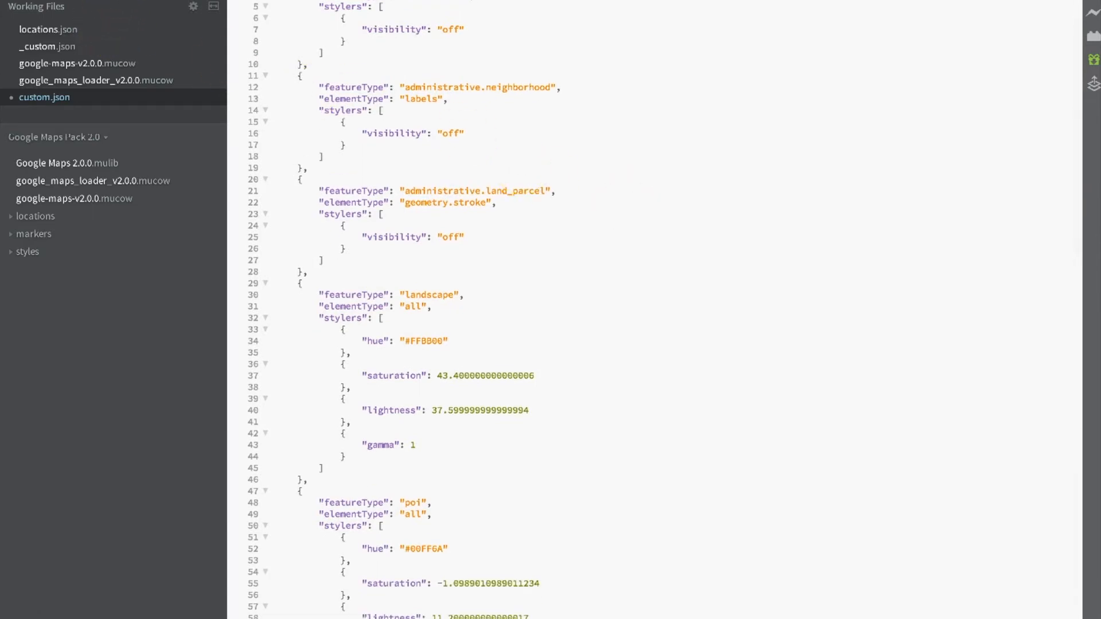
Step: Switch to Adobe Muse and reload custom.json as the Custom Map file in the Google Maps widget's Design settings
mouse_move(373, 617)
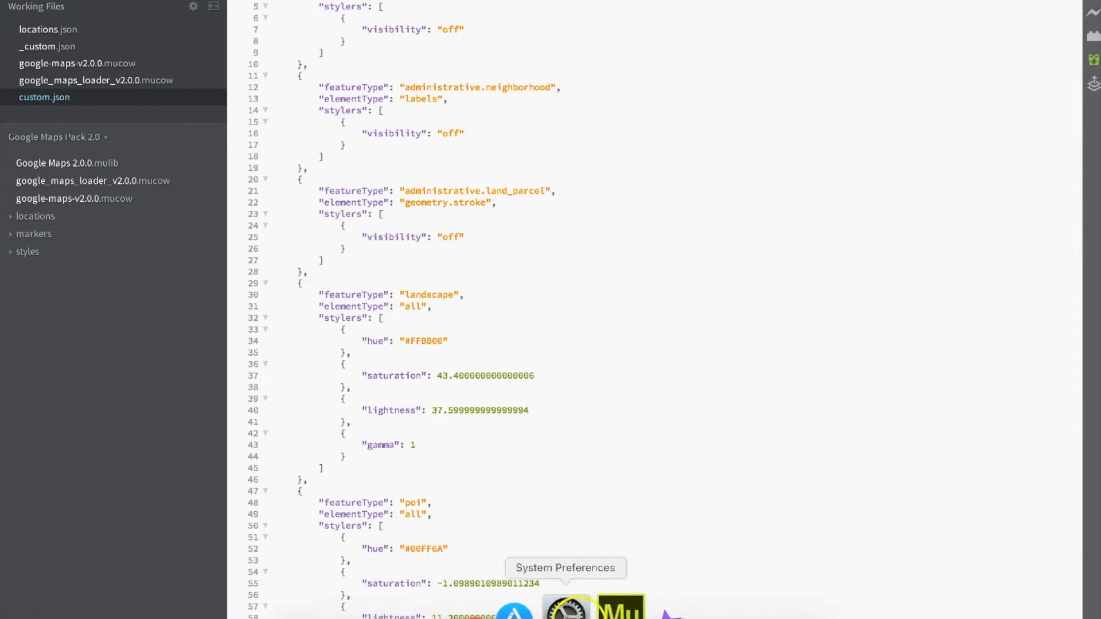
left_click(635, 609)
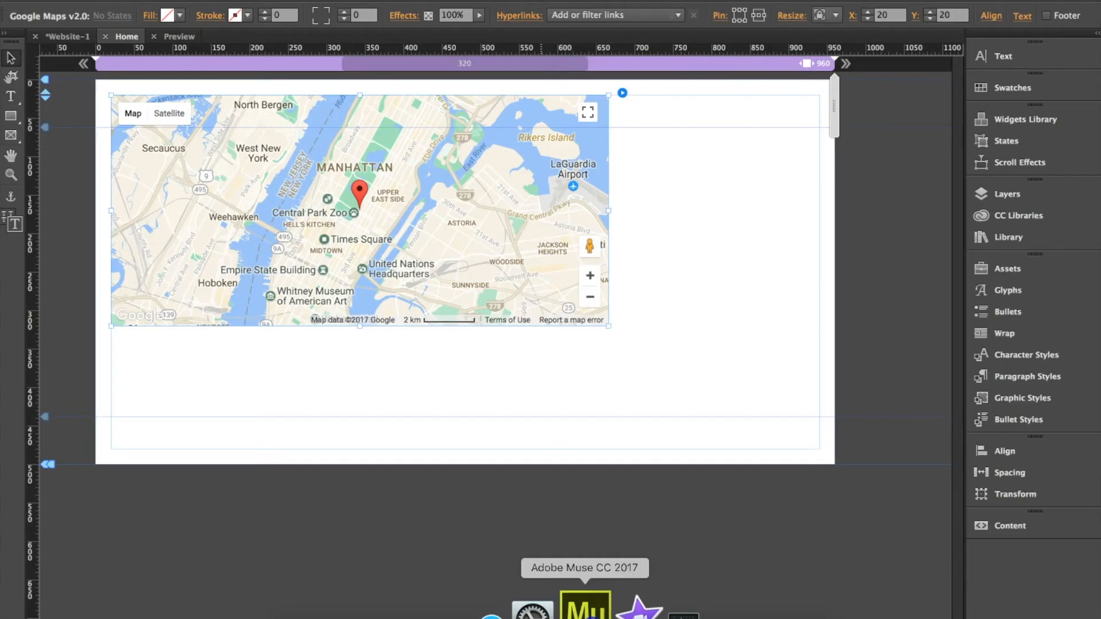
left_click(620, 92)
left_click(703, 172)
left_click(690, 199)
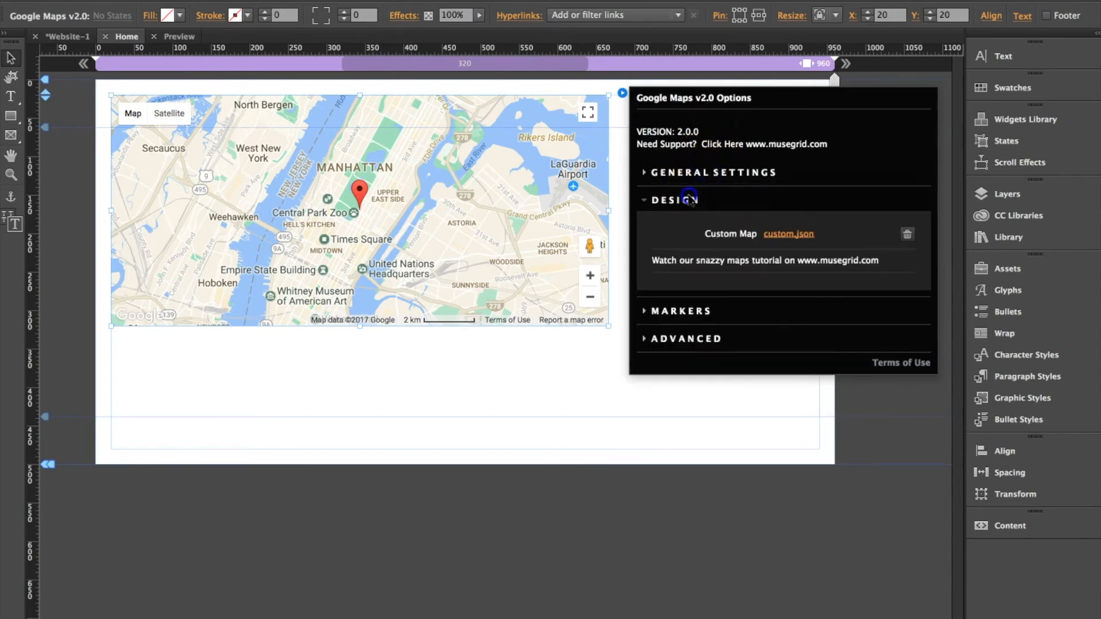
left_click(791, 230)
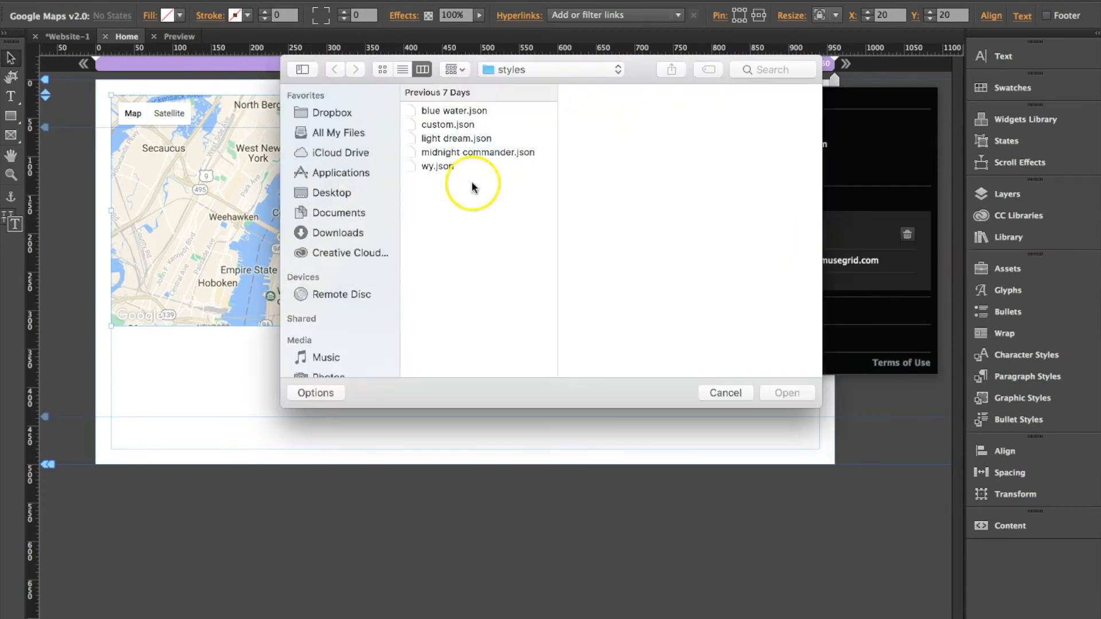
left_click(455, 127)
double_click(454, 126)
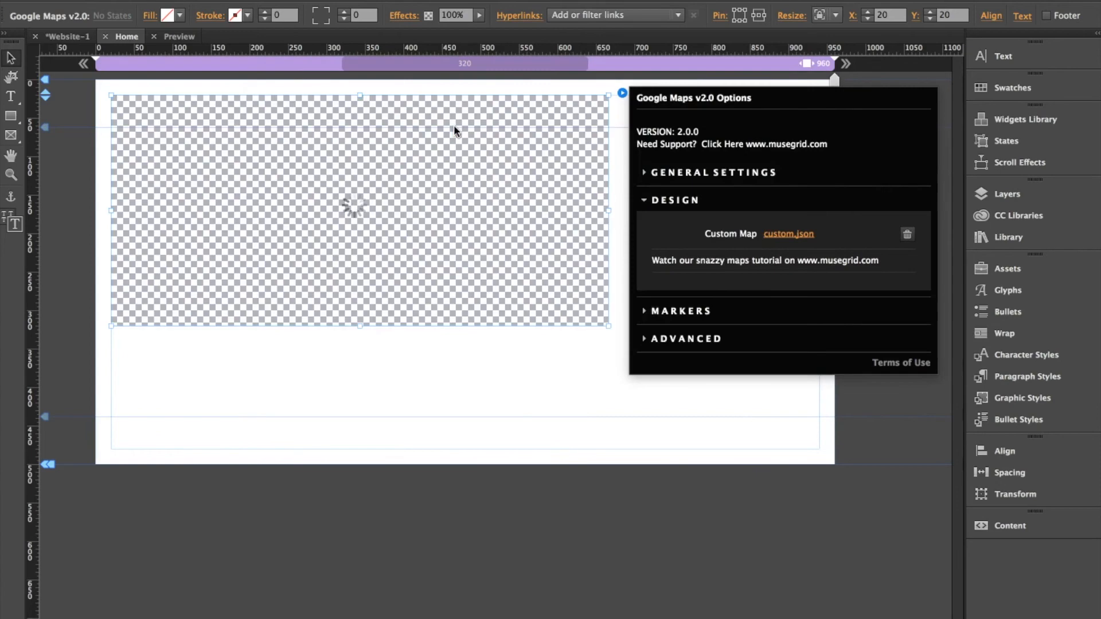